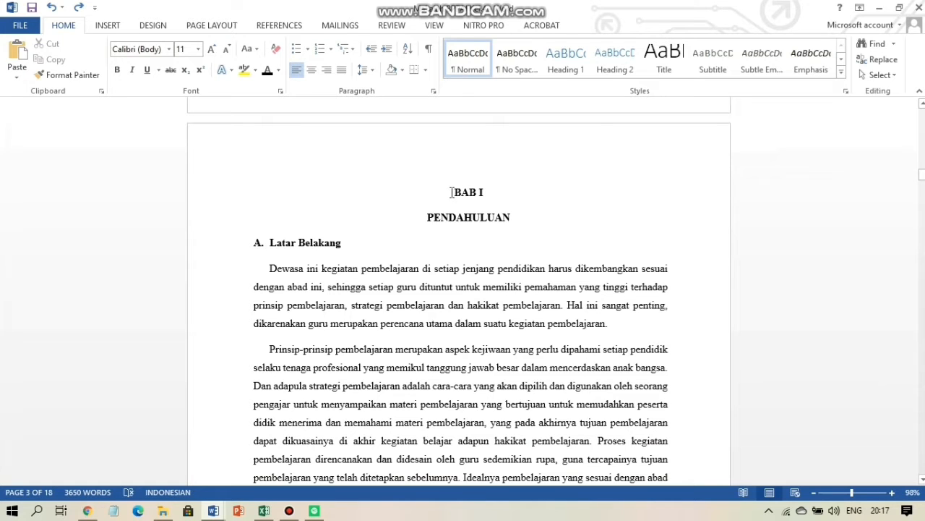
Add the "BAB I PENDAHULUAN" chapter title to the table of contents as Level 1 and centre it
left_click_drag(467, 194, 513, 214)
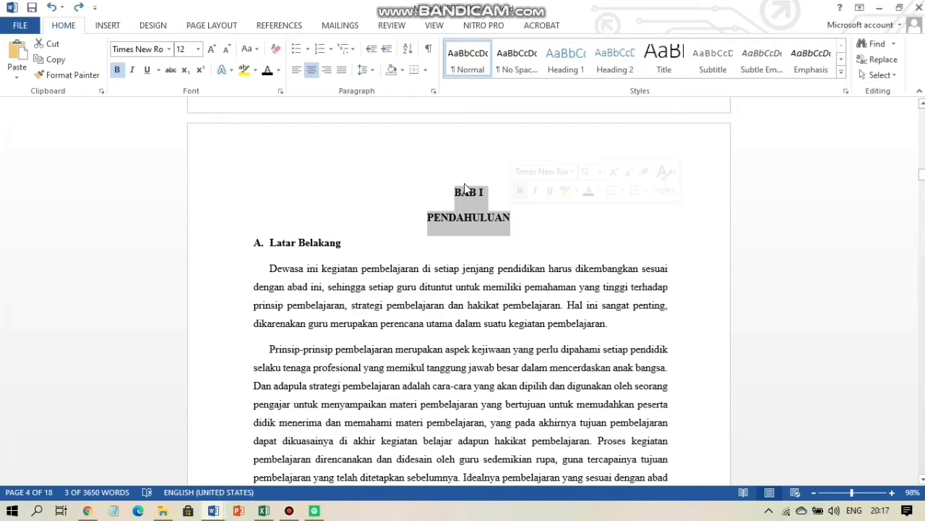
left_click(265, 28)
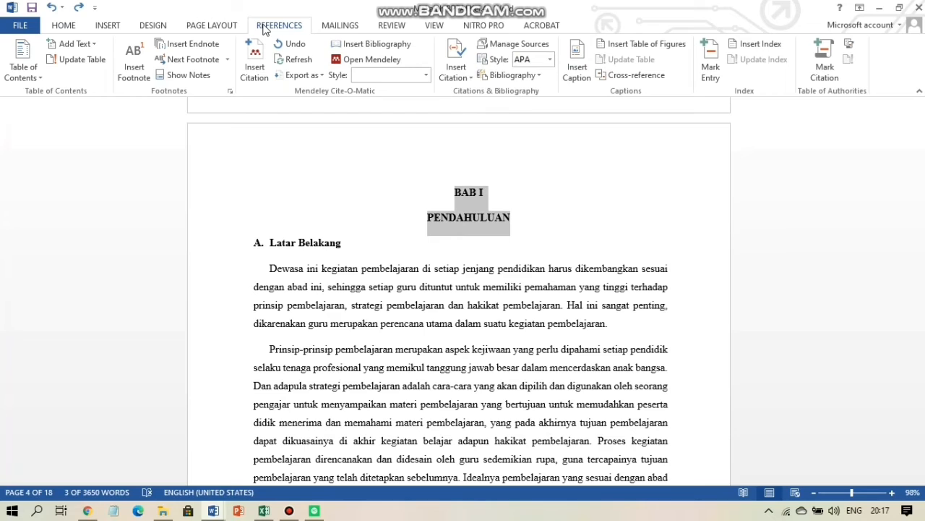
left_click(92, 46)
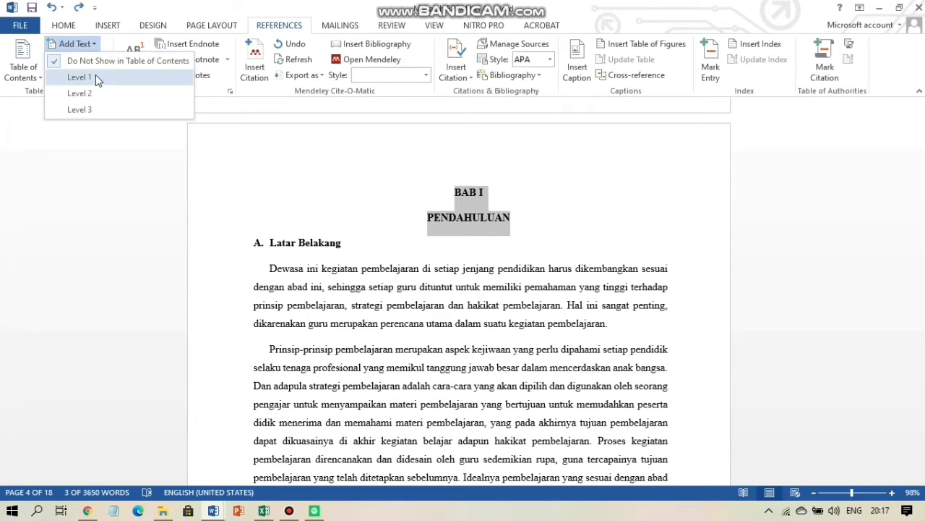
left_click(95, 77)
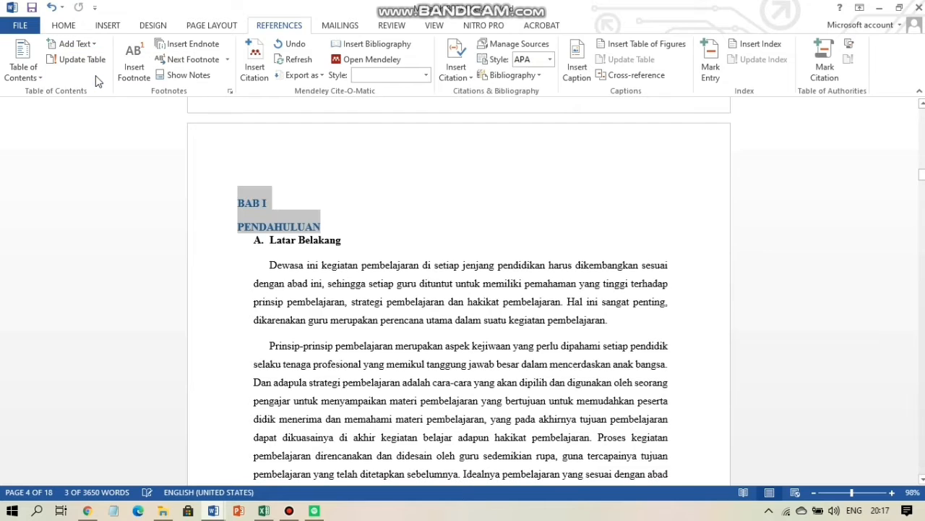
left_click(64, 25)
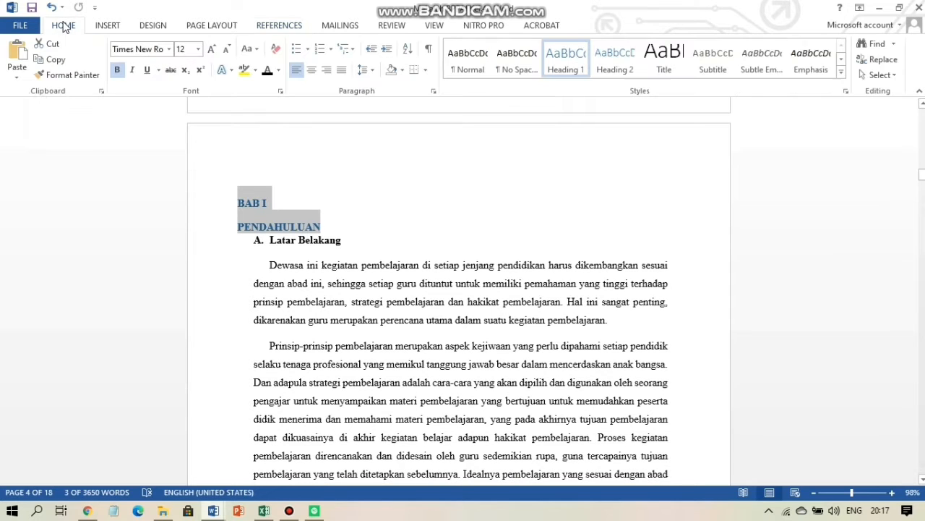
left_click(309, 74)
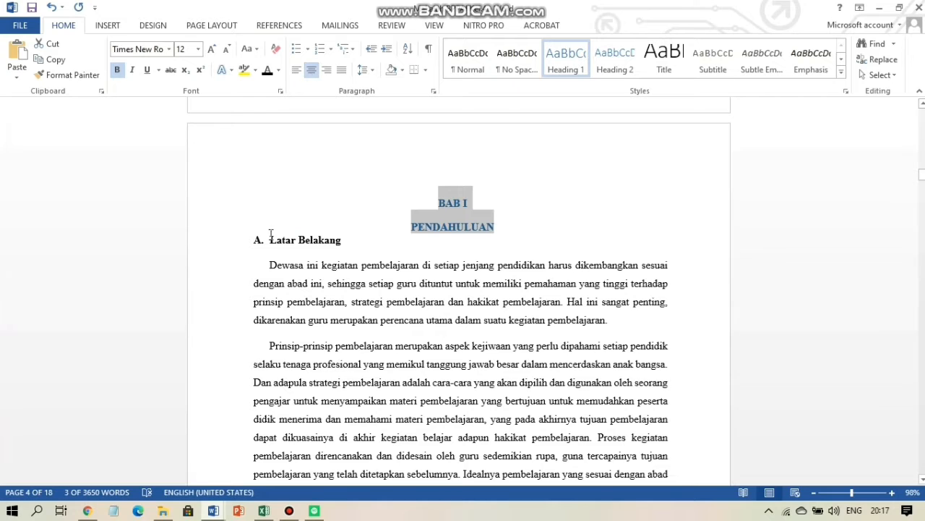
Mark the "Latar Belakang" subheading in BAB I as Level 2 for the table of contents
left_click(220, 249)
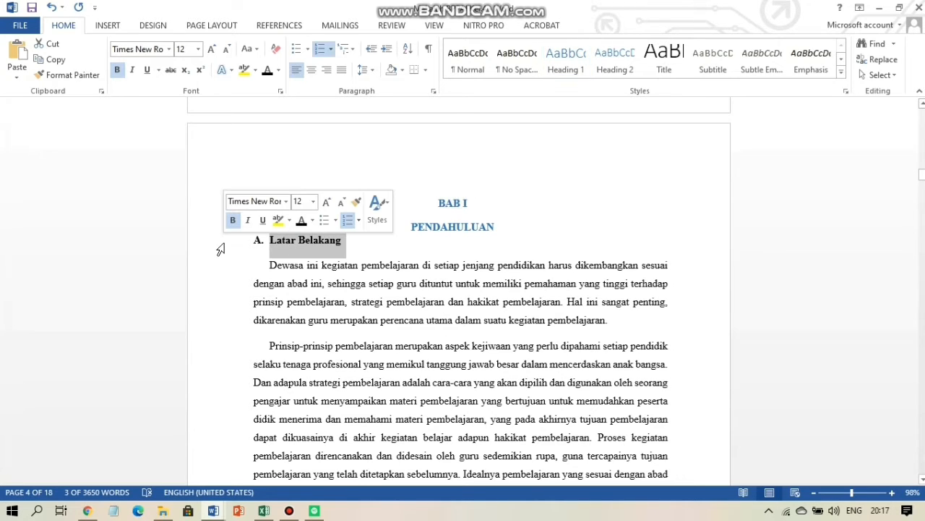
left_click(276, 25)
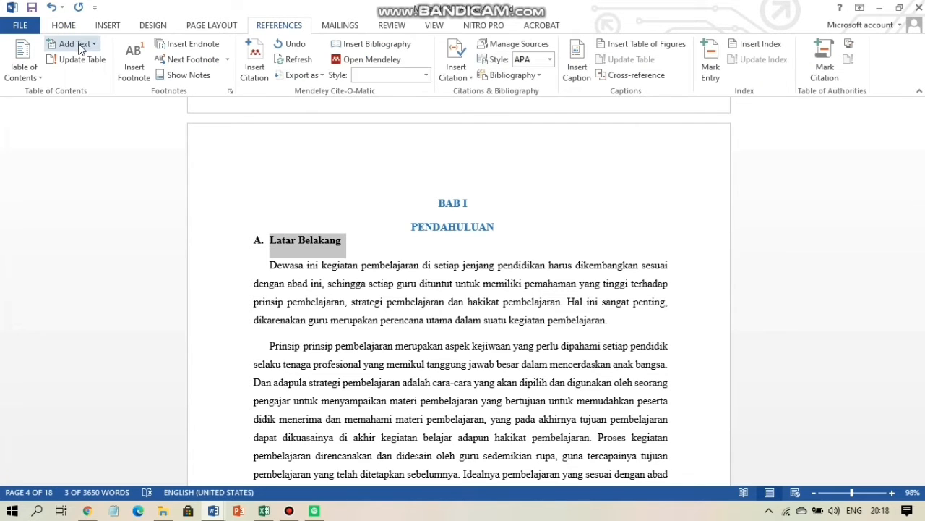
left_click(80, 45)
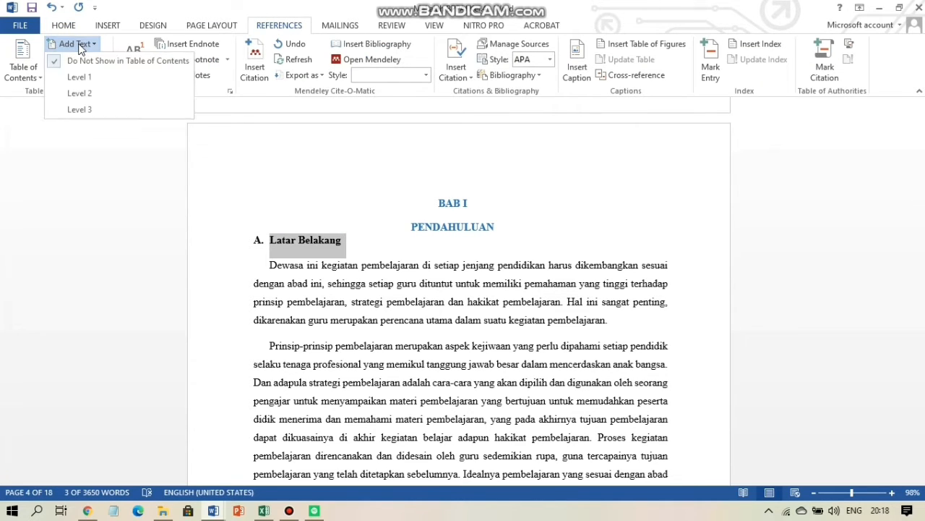
left_click(92, 93)
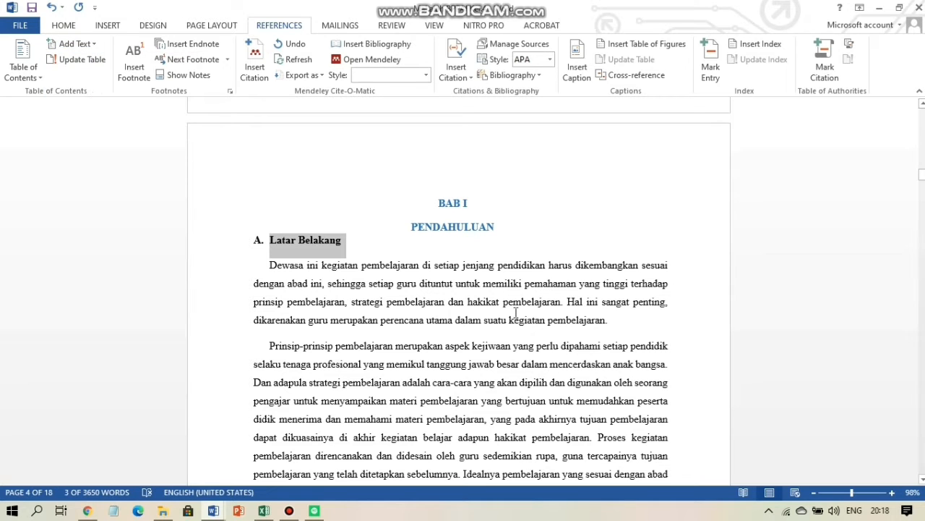
Mark the "Rumusan Masalah" and "Tujuan" subheadings in BAB I as Level 2 for the table of contents
scroll(353, 166, "down", 7)
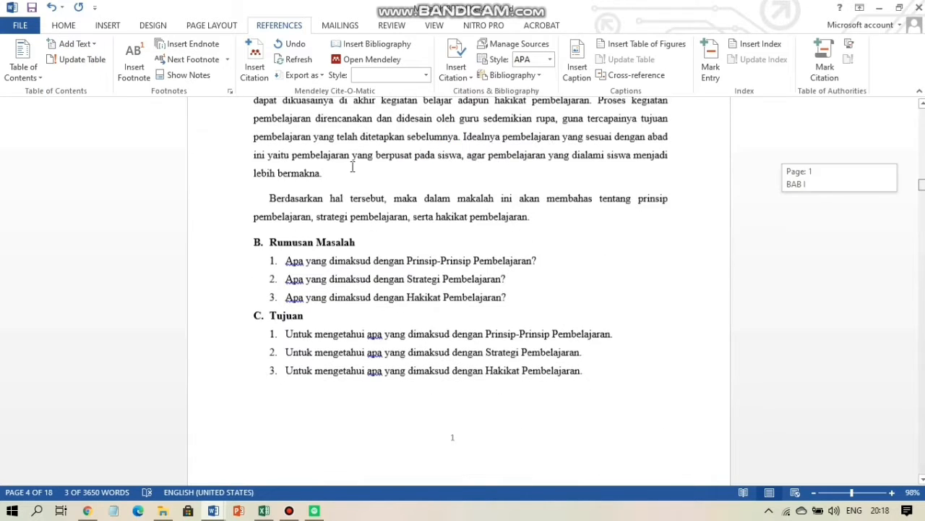
left_click_drag(270, 224, 359, 224)
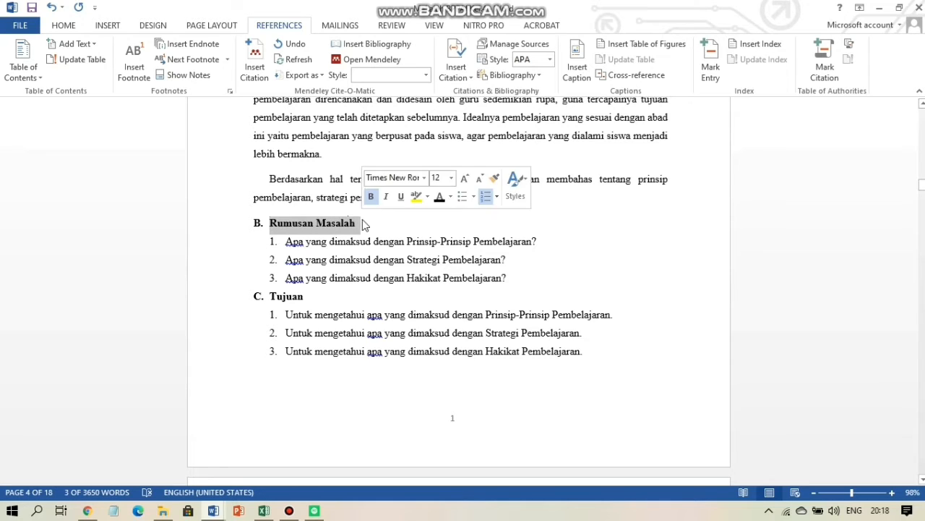
left_click(93, 46)
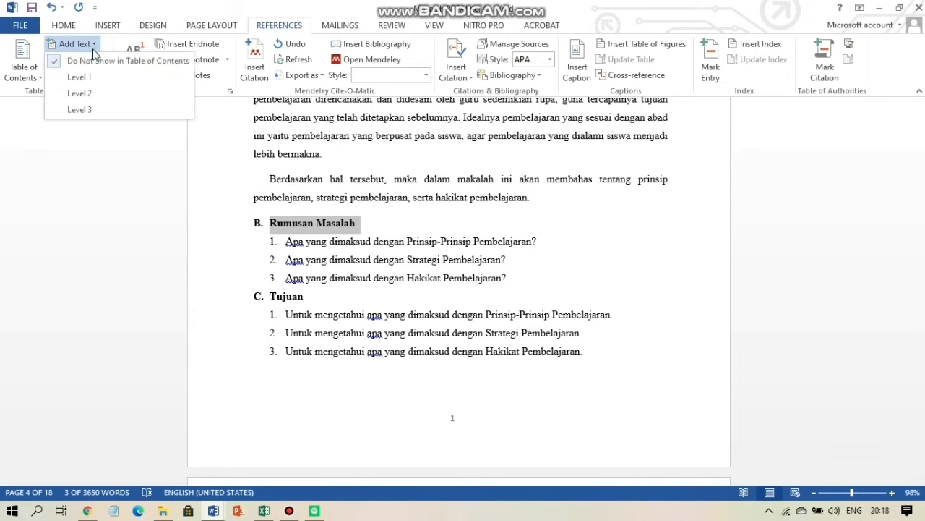
left_click(98, 94)
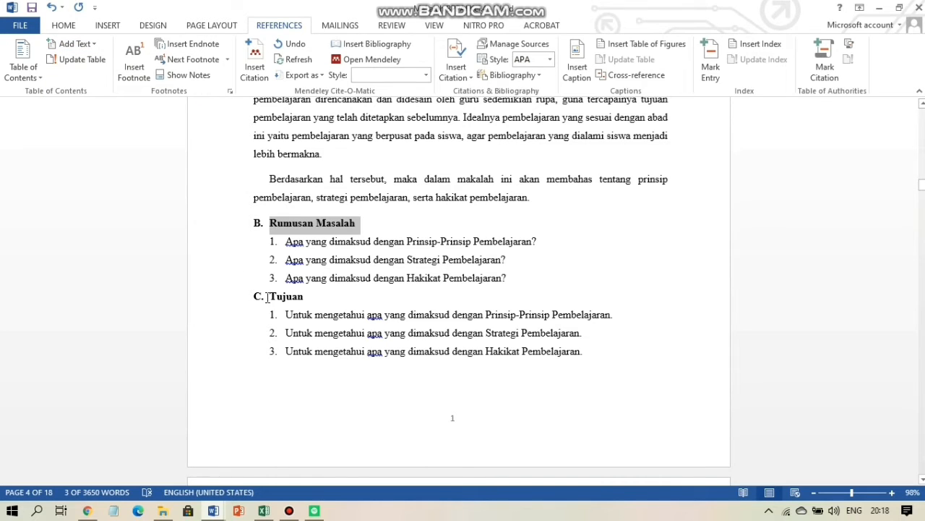
left_click(267, 297)
left_click_drag(267, 297, 307, 297)
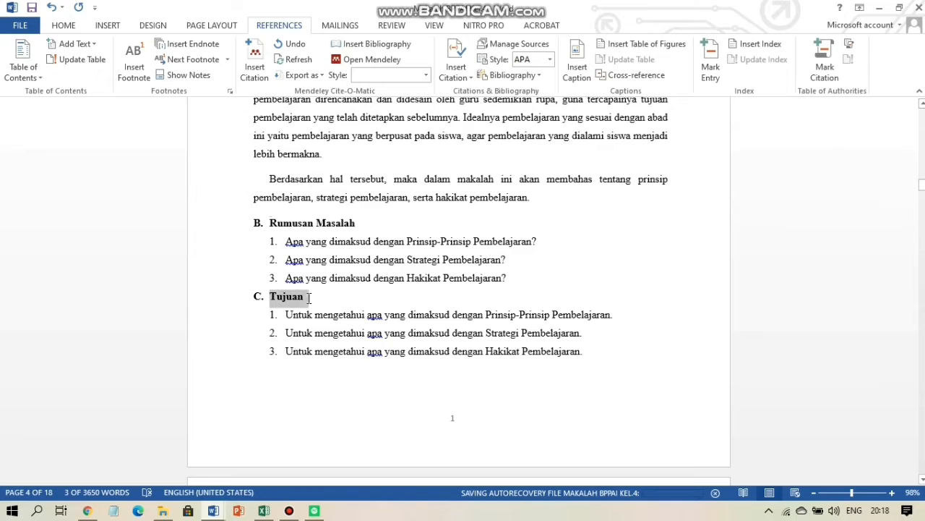
left_click(93, 47)
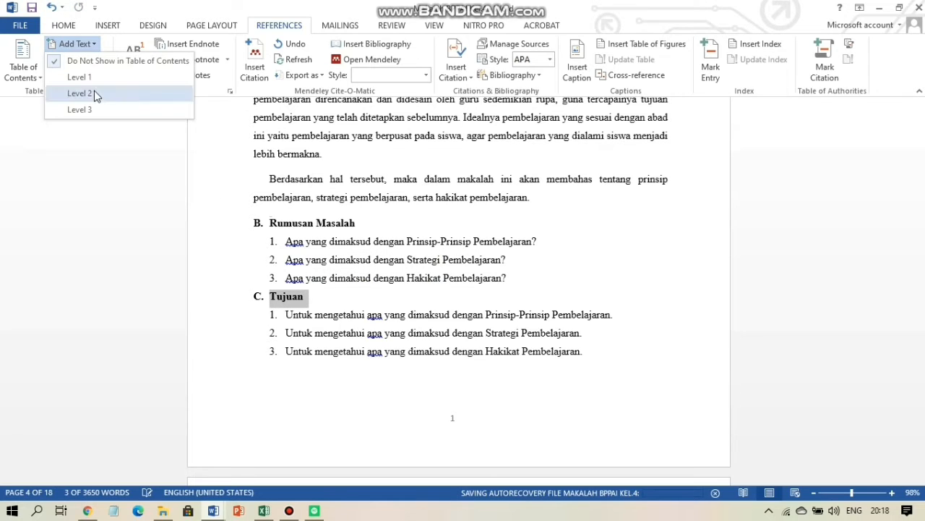
left_click(94, 93)
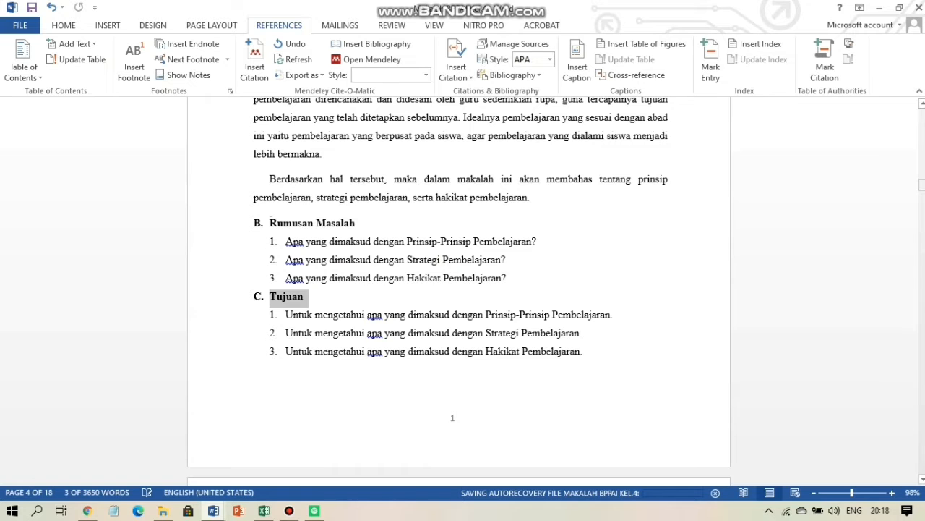
Add the "BAB II PEMBAHASAN" chapter title to the table of contents as Level 1 and centre it
scroll(661, 157, "down", 9)
scroll(425, 237, "up", 3)
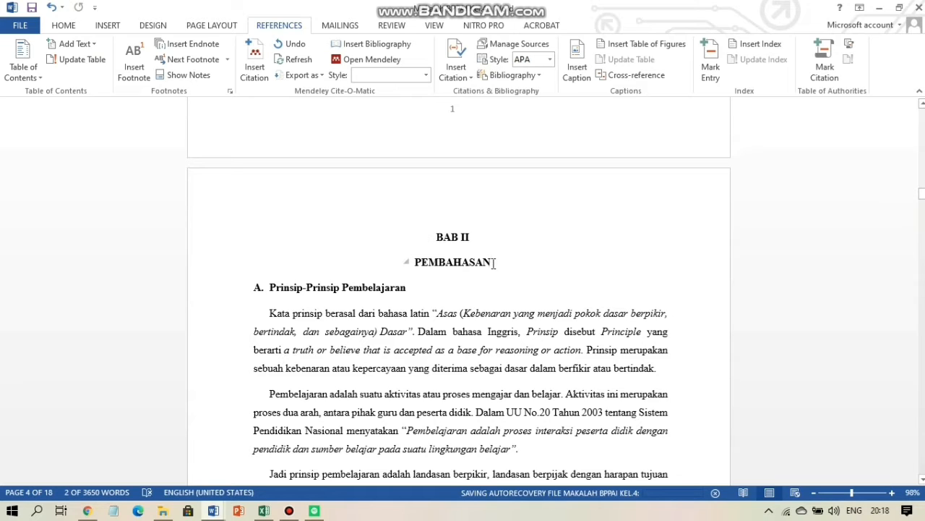
left_click_drag(436, 233, 494, 263)
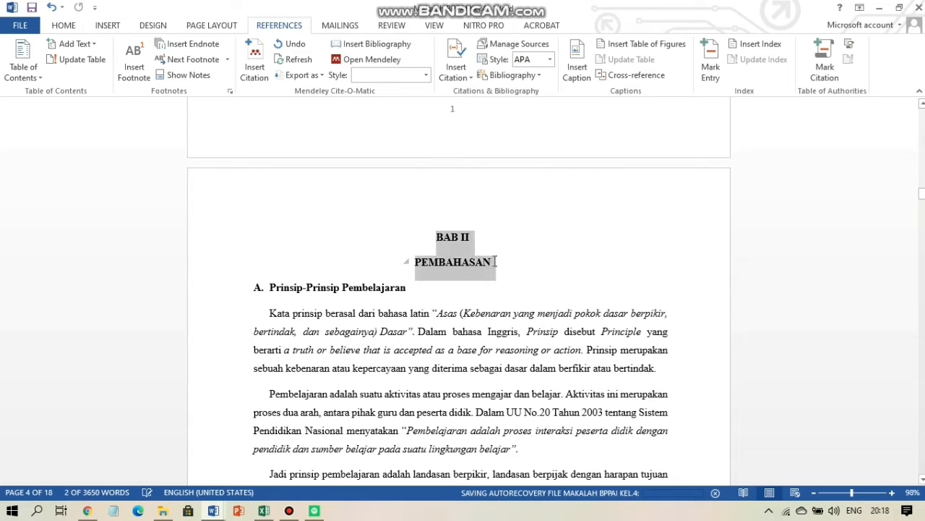
left_click(85, 45)
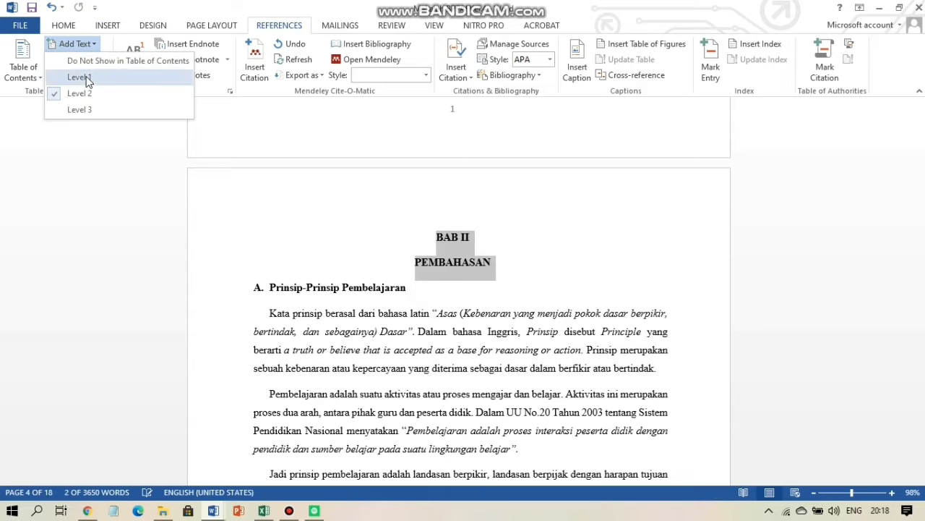
left_click(80, 77)
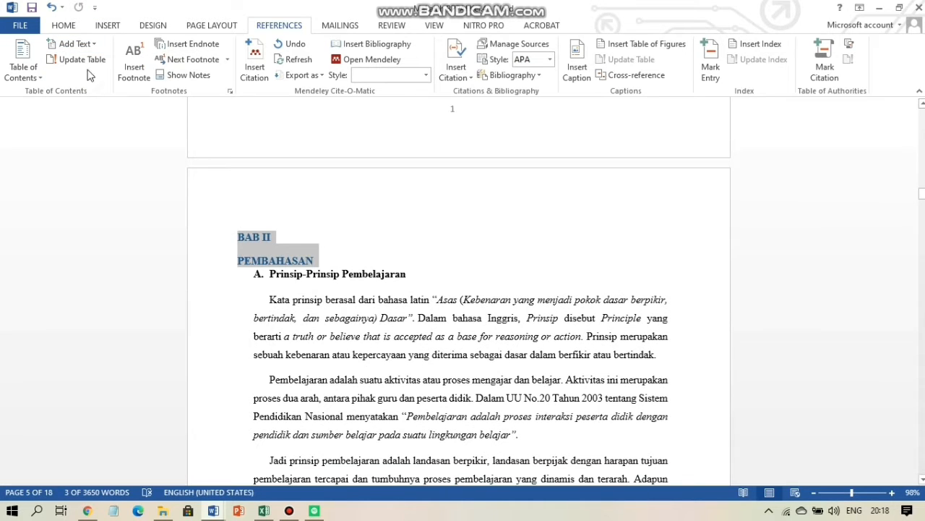
key("ctrl+e")
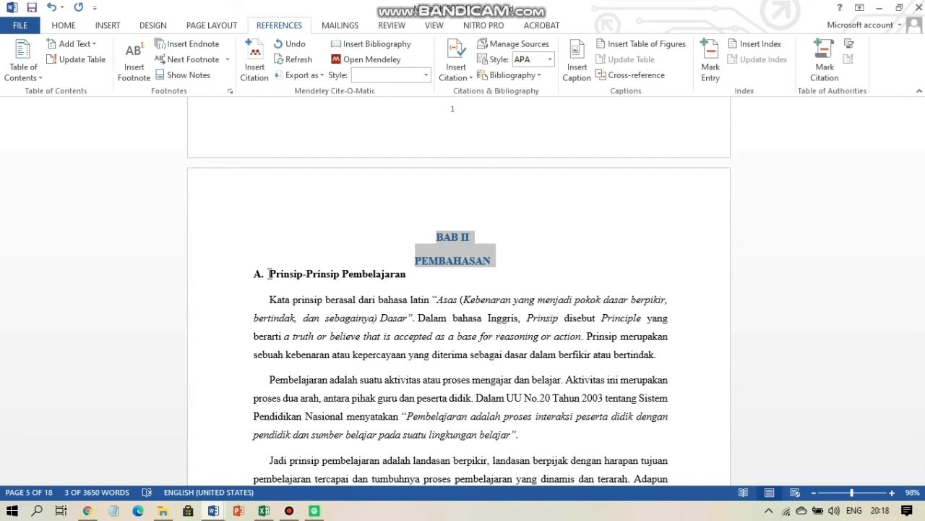
Mark the "Prinsip-Prinsip Pembelajaran" subheading in BAB II as Level 2 for the table of contents
left_click_drag(271, 273, 350, 275)
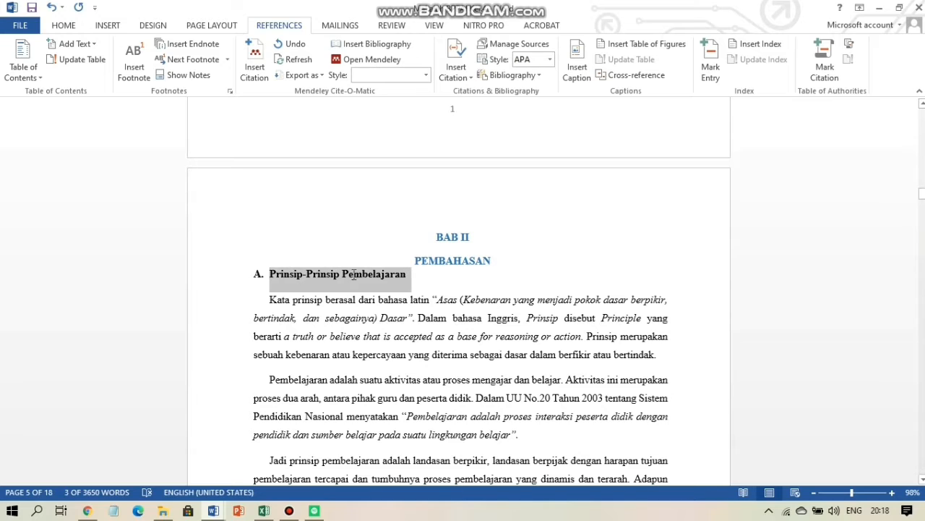
left_click(74, 44)
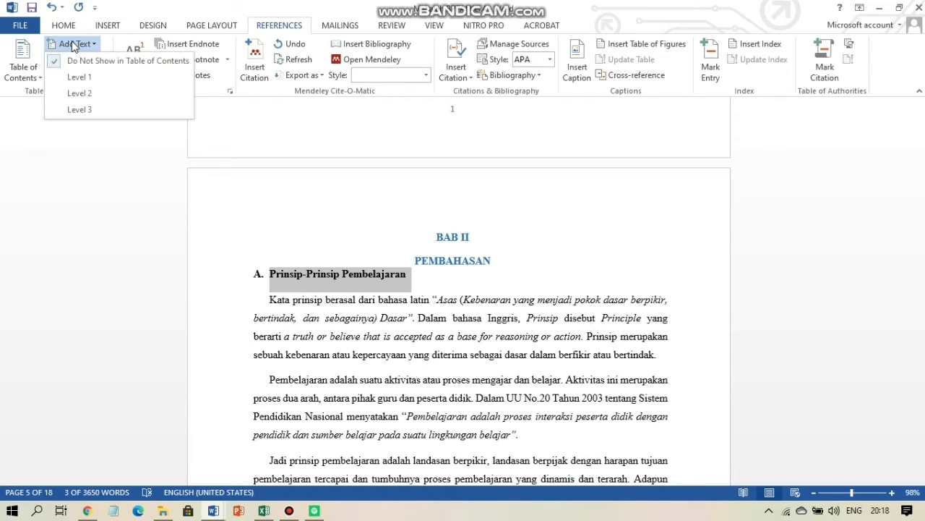
left_click(88, 91)
Mark subheading B, "Strategi Pembelajaran", in BAB II as Level 2 for the table of contents
left_click_drag(922, 193, 922, 221)
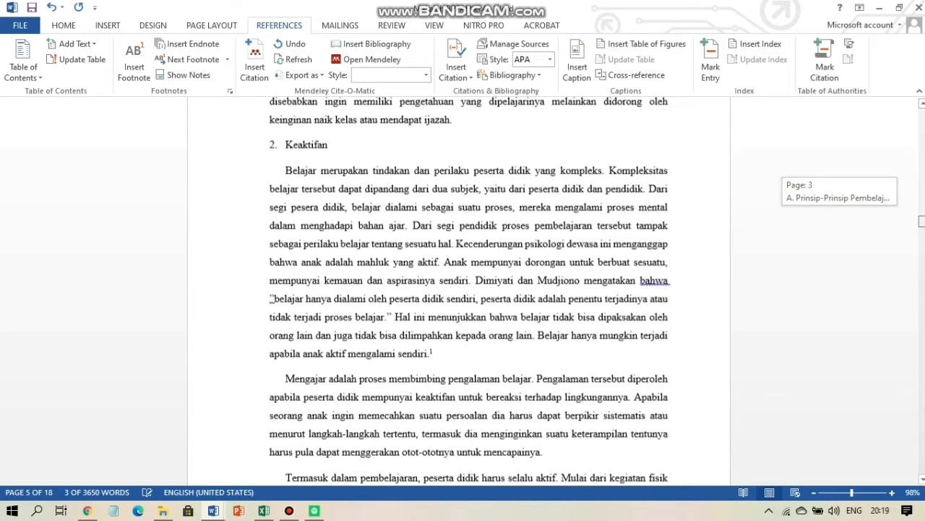
left_click_drag(922, 221, 922, 302)
left_click(266, 186)
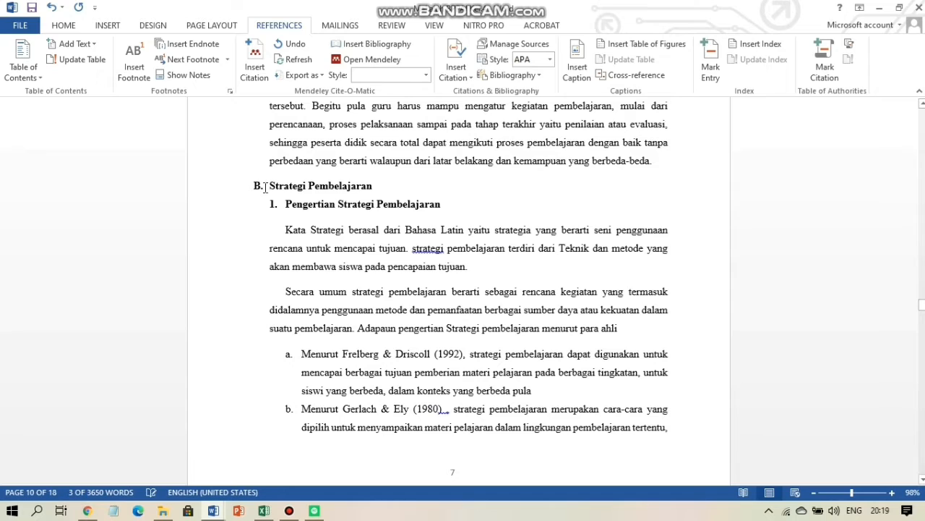
left_click_drag(337, 193, 373, 195)
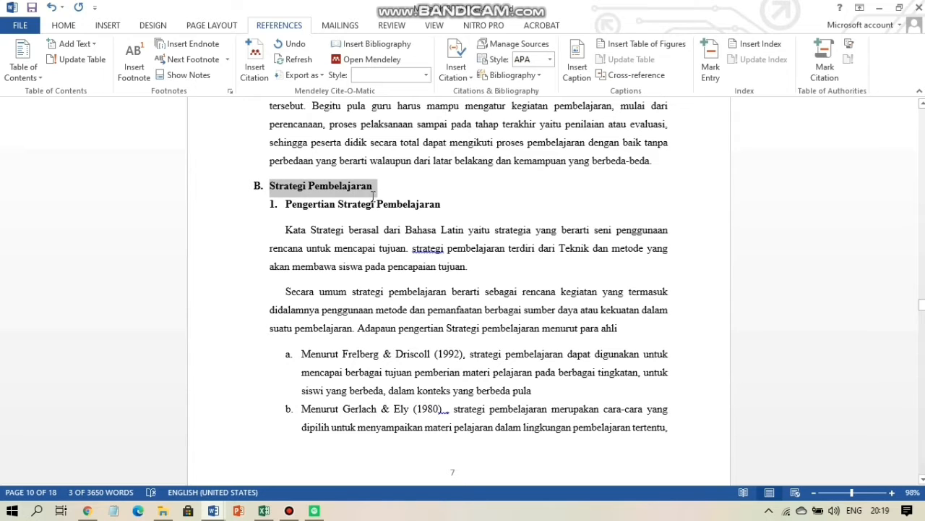
left_click(91, 48)
left_click(87, 93)
Mark "Pengertian Strategi Pembelajaran" and "Jenis-jenis Strategi Pembelajaran" under section B as Level 3 for the table of contents
left_click_drag(286, 204, 443, 198)
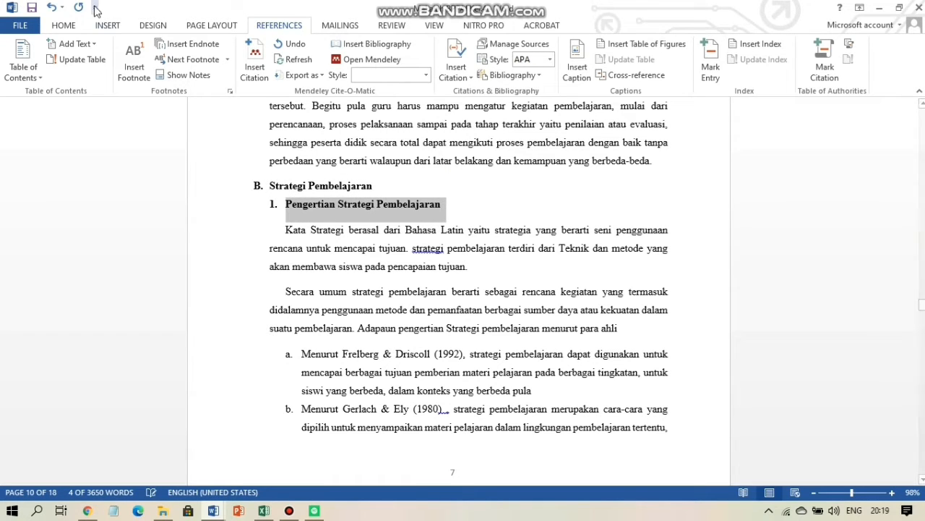
left_click(75, 44)
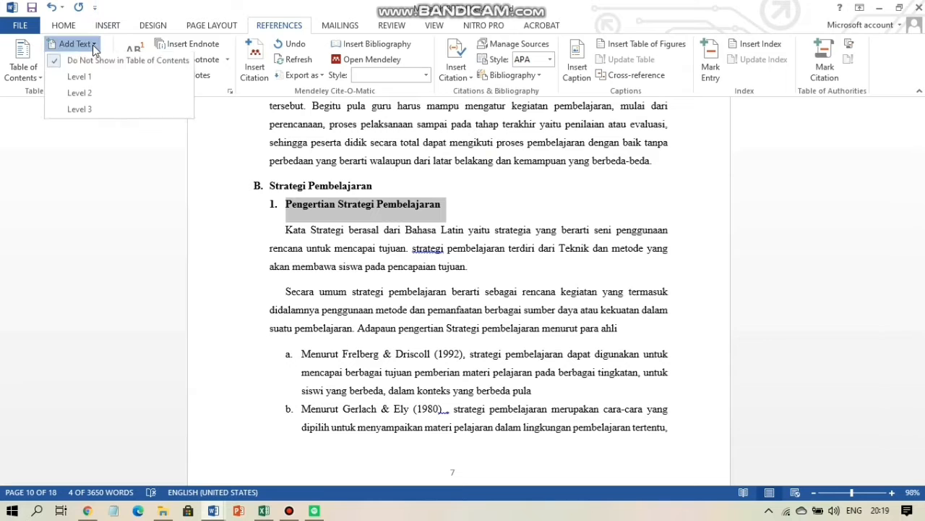
left_click(80, 109)
left_click_drag(922, 305, 922, 324)
scroll(311, 203, "up", 3)
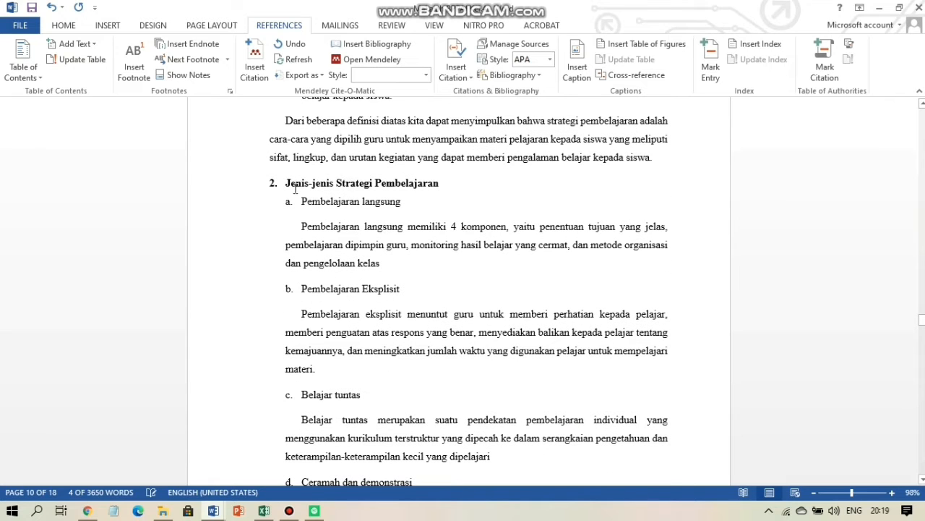
triple_click(388, 183)
left_click(85, 44)
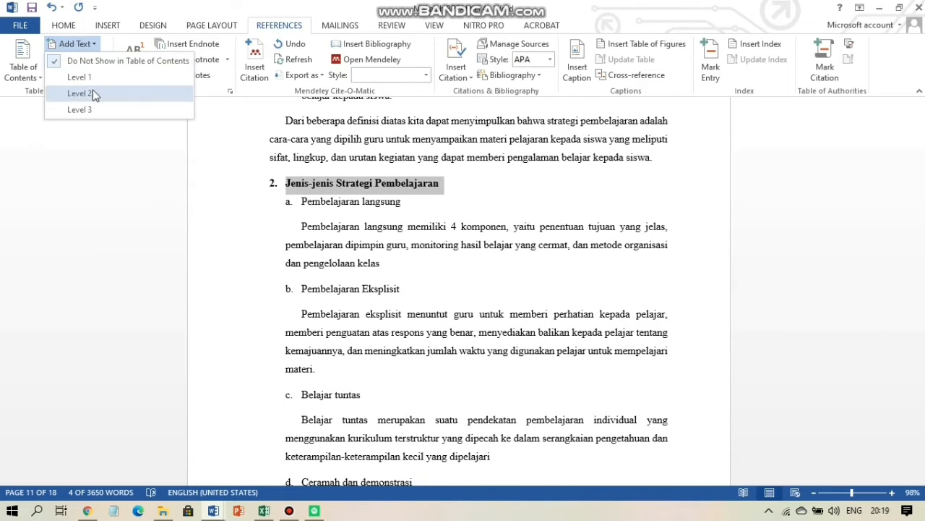
left_click(94, 107)
Mark subheading C, "Hakikat Pembelajaran", in BAB II as Level 2 for the table of contents
left_click_drag(922, 319, 922, 362)
left_click_drag(271, 230, 379, 232)
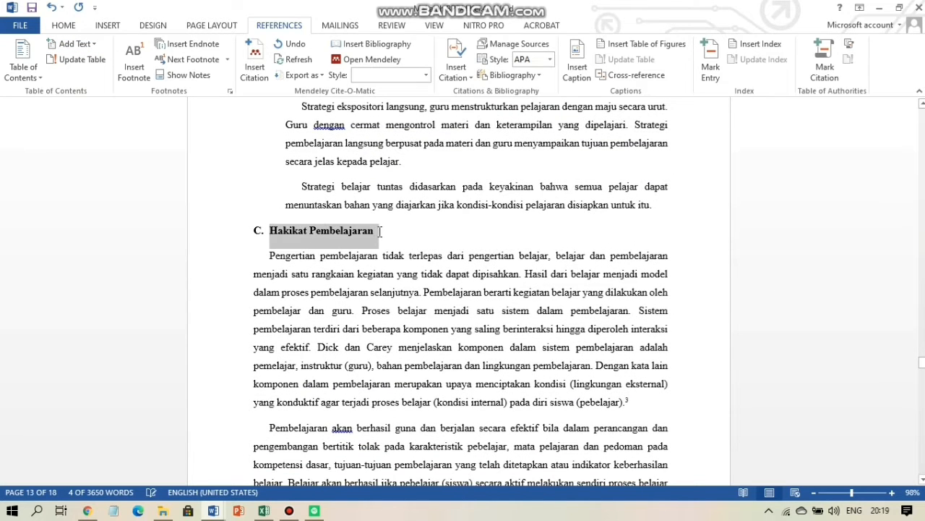
left_click(75, 45)
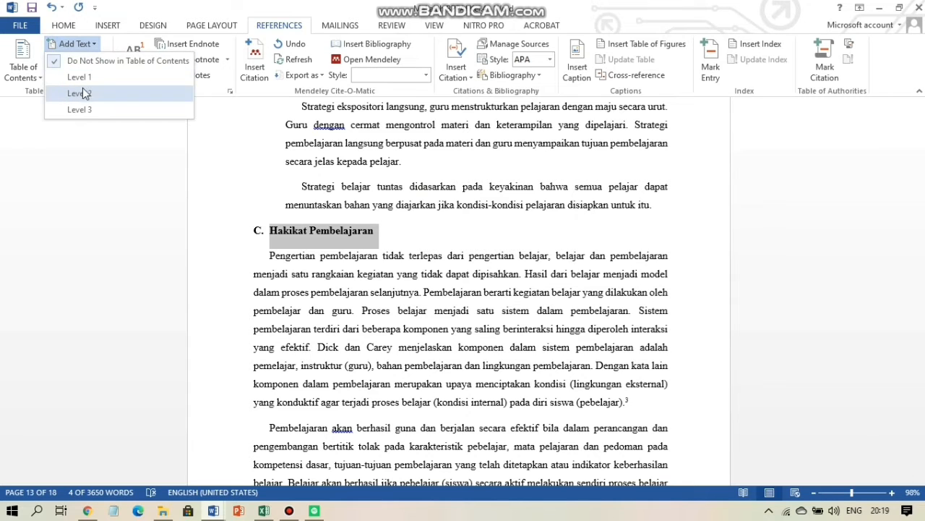
left_click(79, 94)
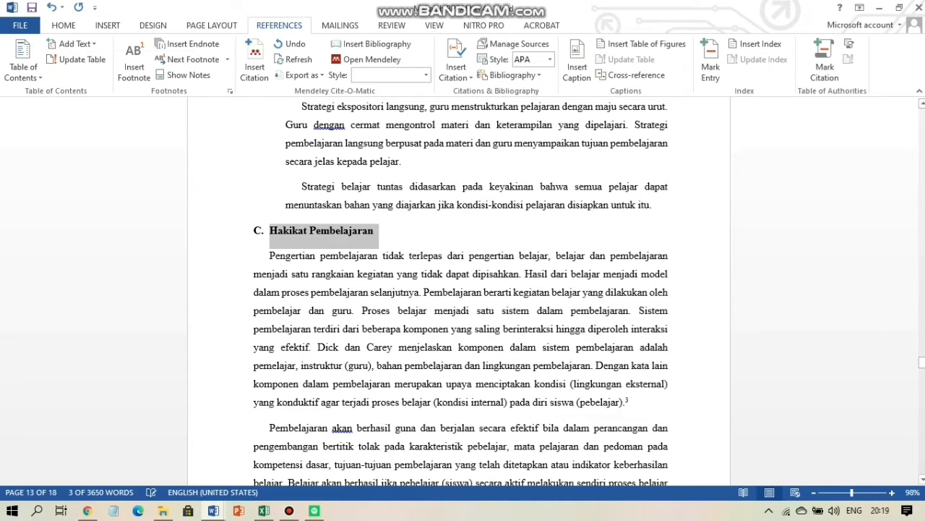
Add the "BAB III PENUTUP" chapter title to the table of contents as Level 1
left_click_drag(921, 362, 921, 437)
left_click_drag(431, 200, 479, 224)
left_click(90, 44)
left_click(102, 135)
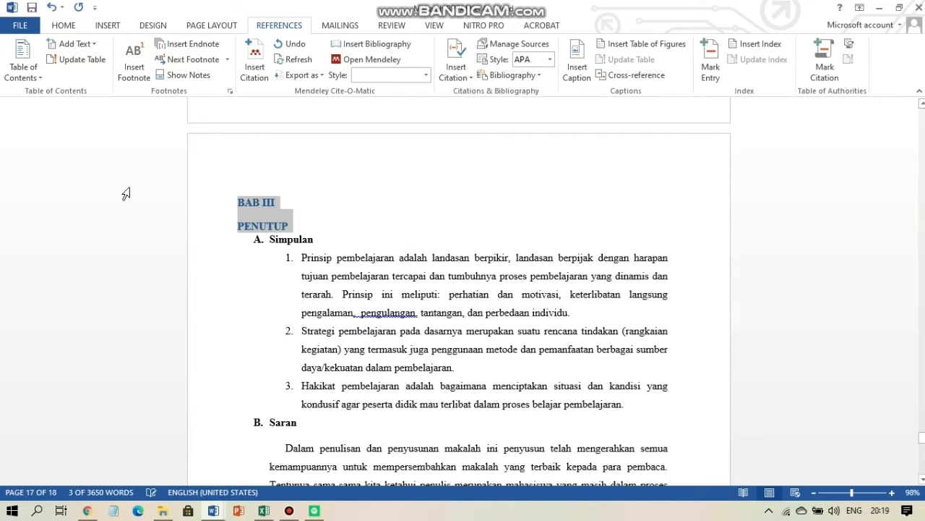
Center the "BAB III PENUTUP" title and mark its subheadings "Simpulan" and "Saran" as Level 2 for the table of contents
key("ctrl+e")
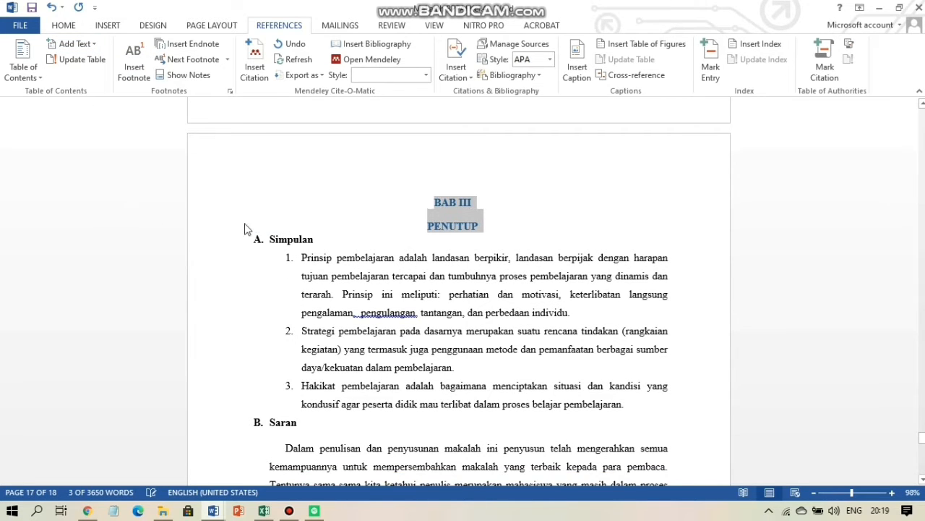
left_click_drag(272, 238, 318, 240)
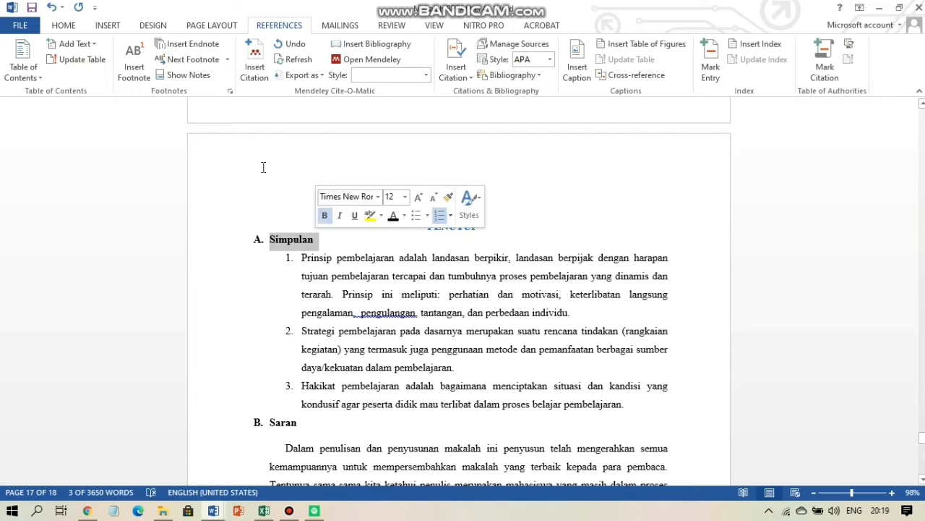
left_click(92, 45)
left_click(87, 93)
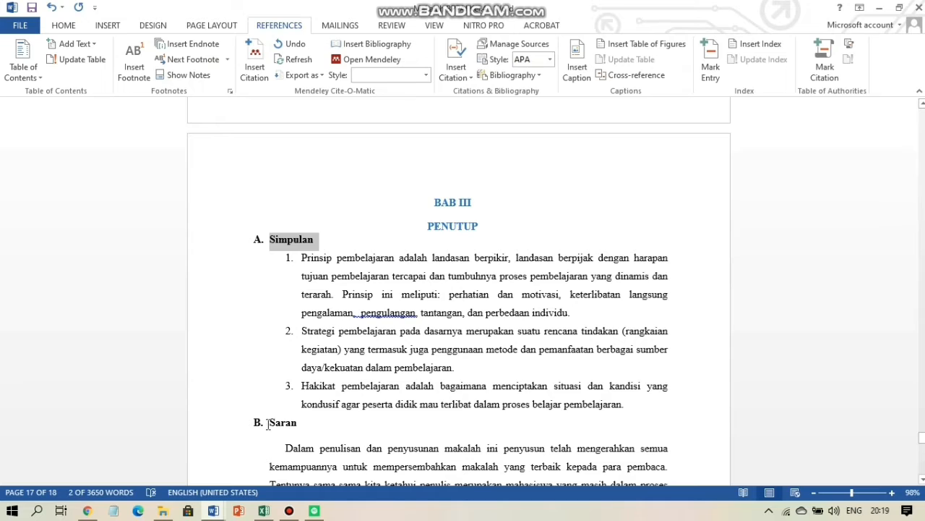
left_click_drag(268, 424, 302, 423)
left_click(92, 45)
left_click(102, 97)
Mark the "DAFTAR PUSTAKA" title on the last page as Level 1 for the table of contents and center it
left_click_drag(922, 437, 922, 457)
key("Return")
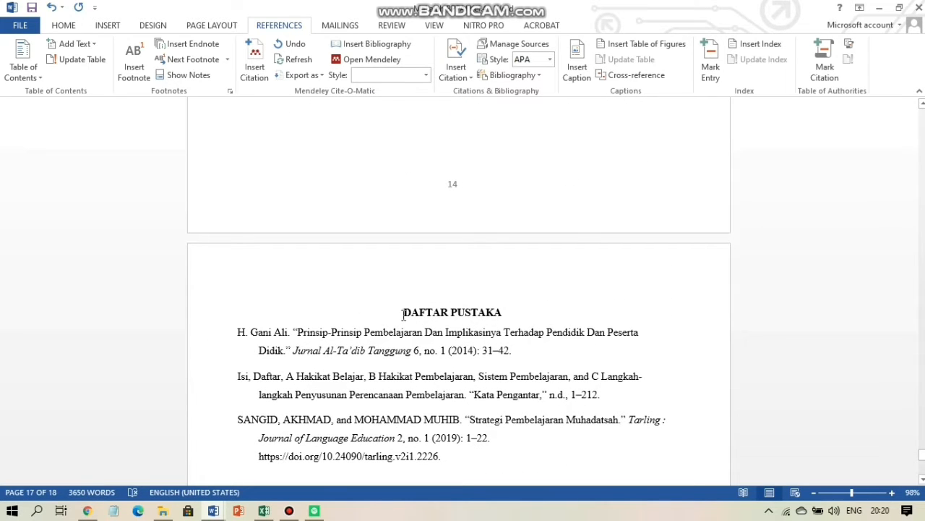
left_click_drag(403, 314, 499, 313)
left_click(92, 45)
left_click(104, 76)
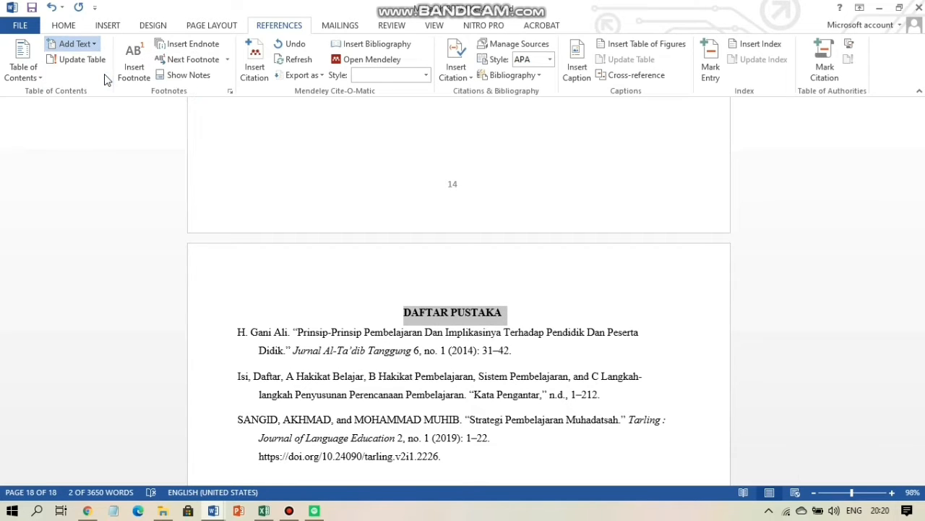
key("ctrl+e")
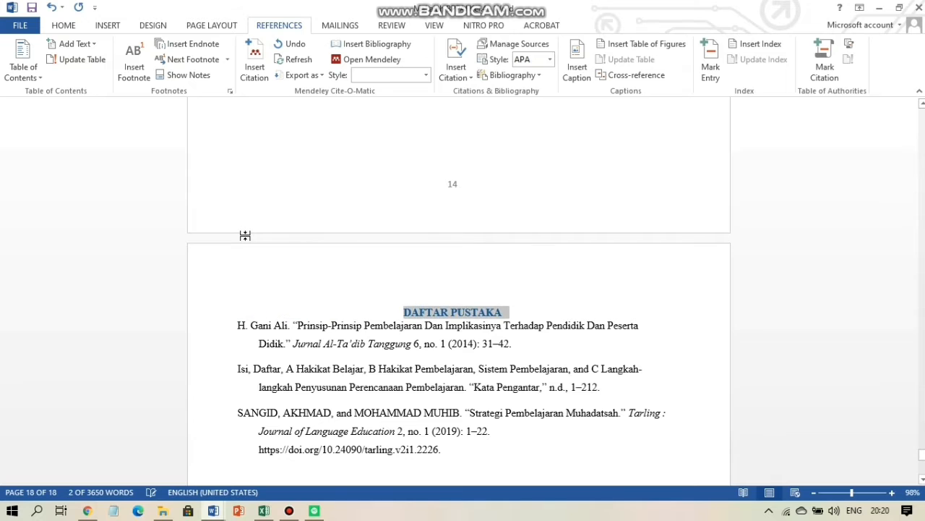
Mark the "KATA PENGANTAR" title on page 2 as Level 1 for the table of contents and center it
left_click_drag(922, 455, 922, 151)
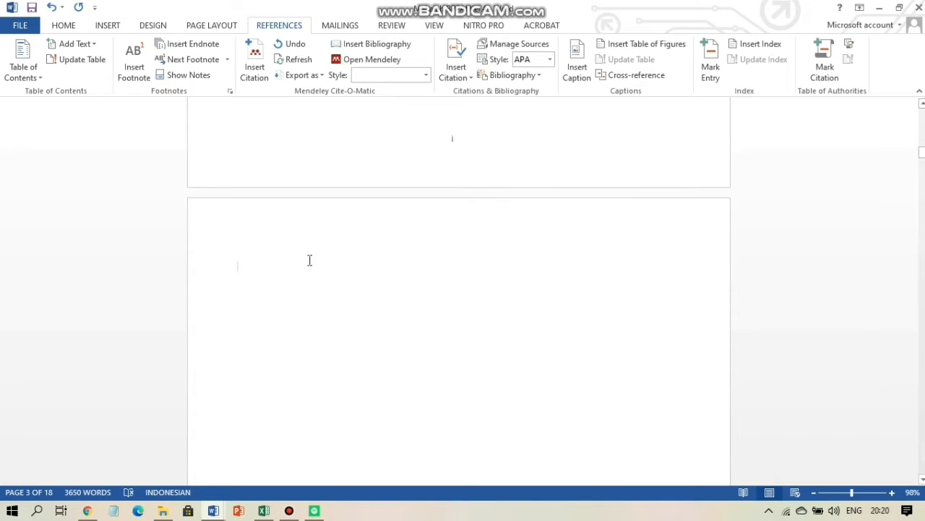
left_click_drag(923, 152, 923, 131)
left_click_drag(397, 303, 504, 308)
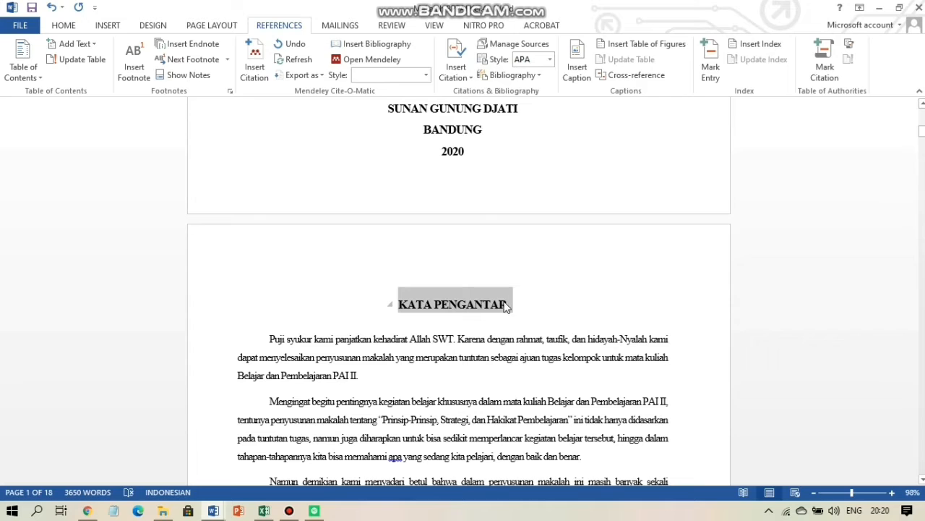
left_click(85, 42)
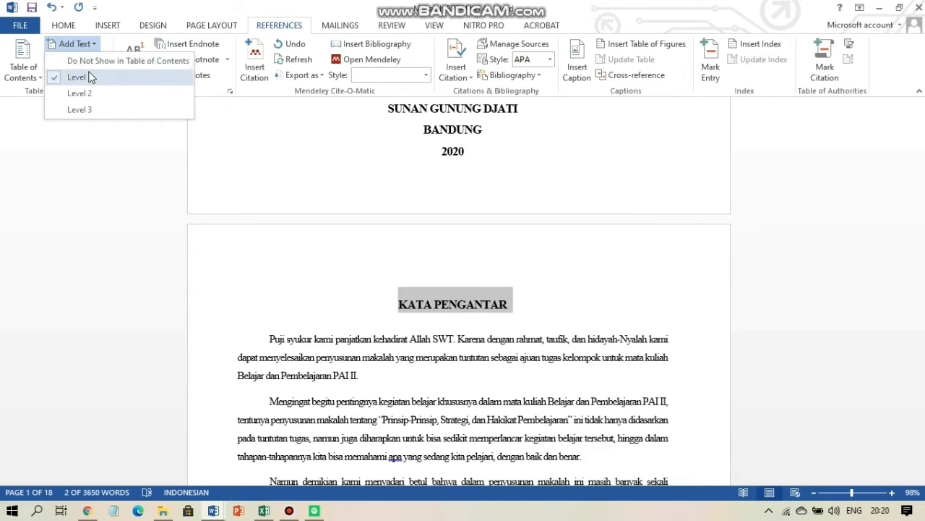
left_click(89, 76)
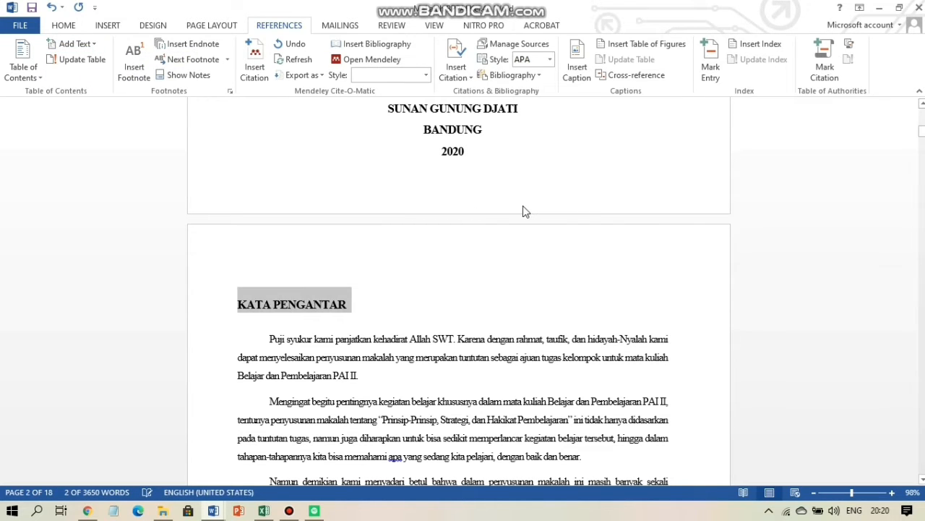
key("ctrl+e")
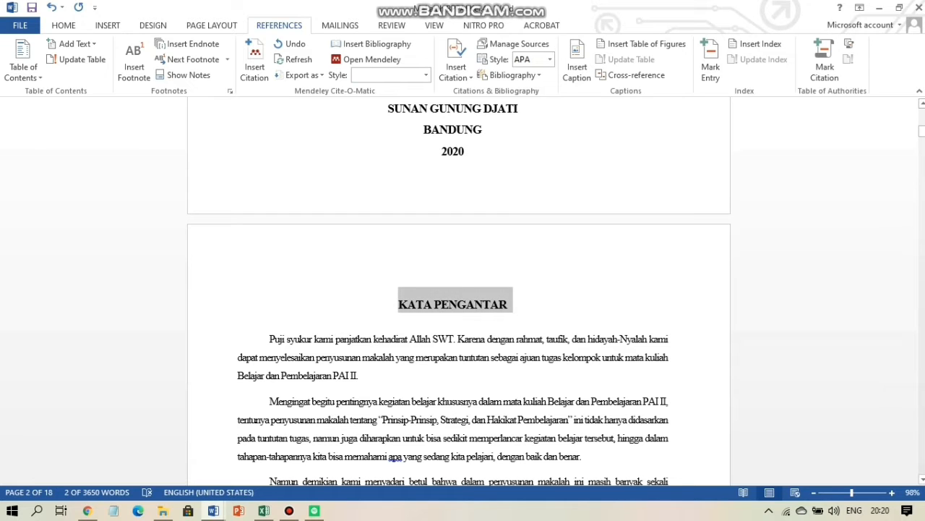
Insert an Automatic Table 1 table of contents on the blank page after the foreword
left_click_drag(922, 131, 922, 154)
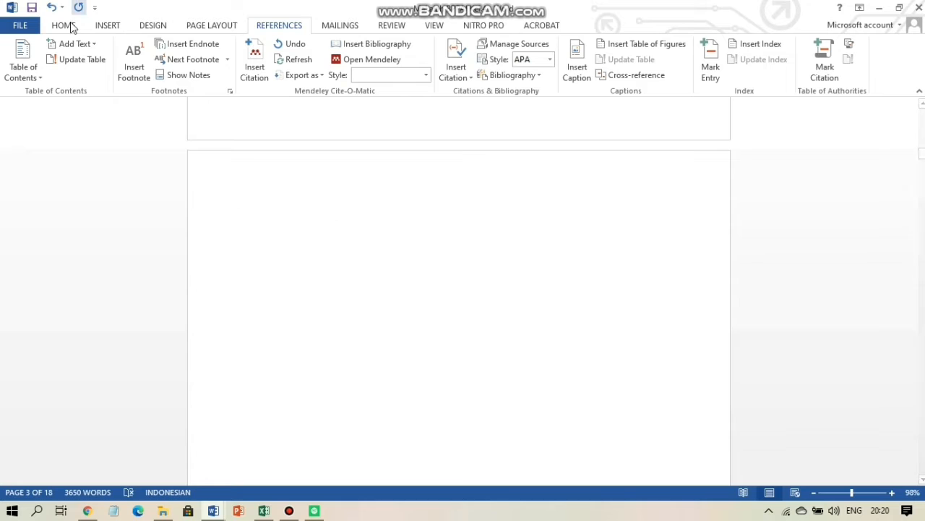
left_click(31, 78)
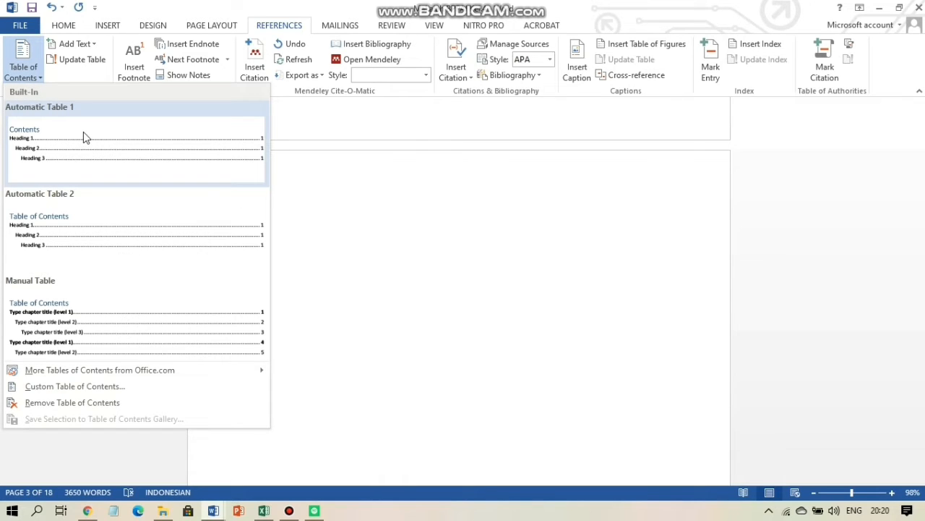
left_click(83, 133)
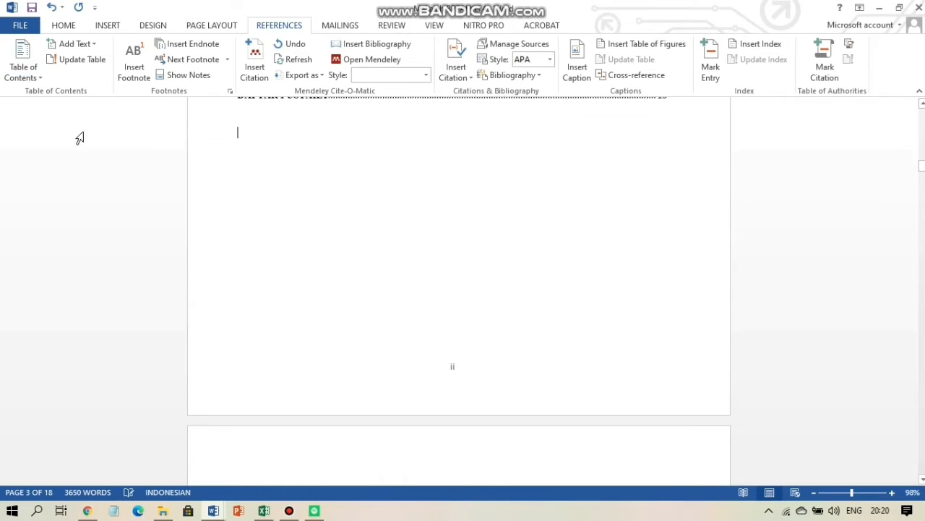
left_click_drag(923, 166, 922, 156)
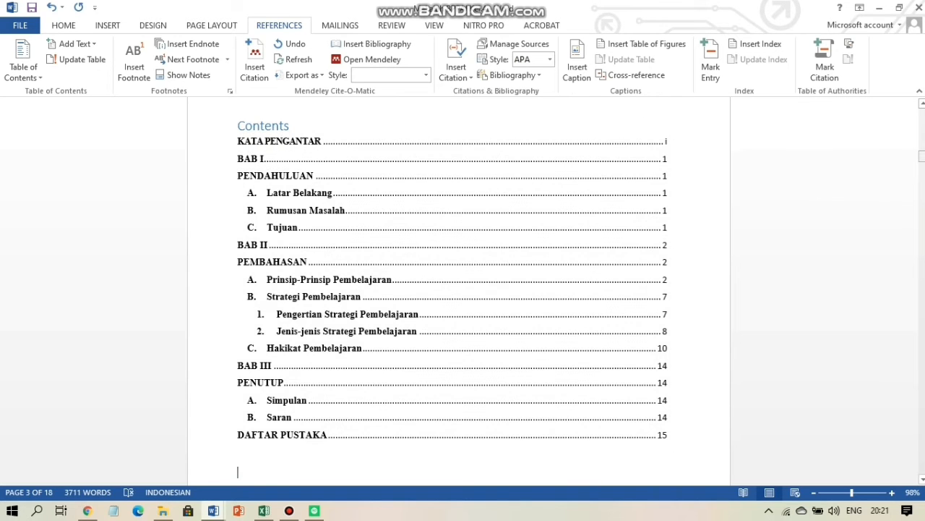
Join "BAB I" and "PENDAHULUAN" into a single-line chapter title
scroll(449, 295, "down", 10)
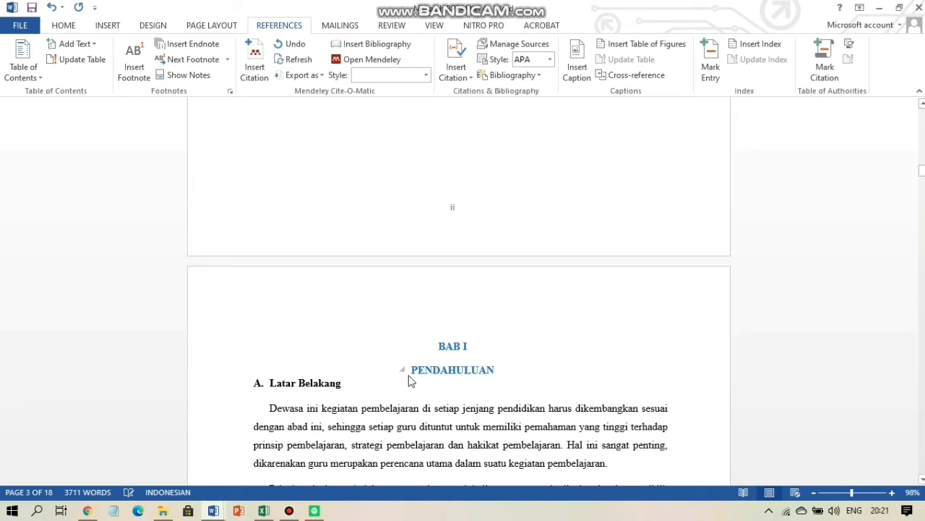
key("BackSpace")
key("BackSpace")
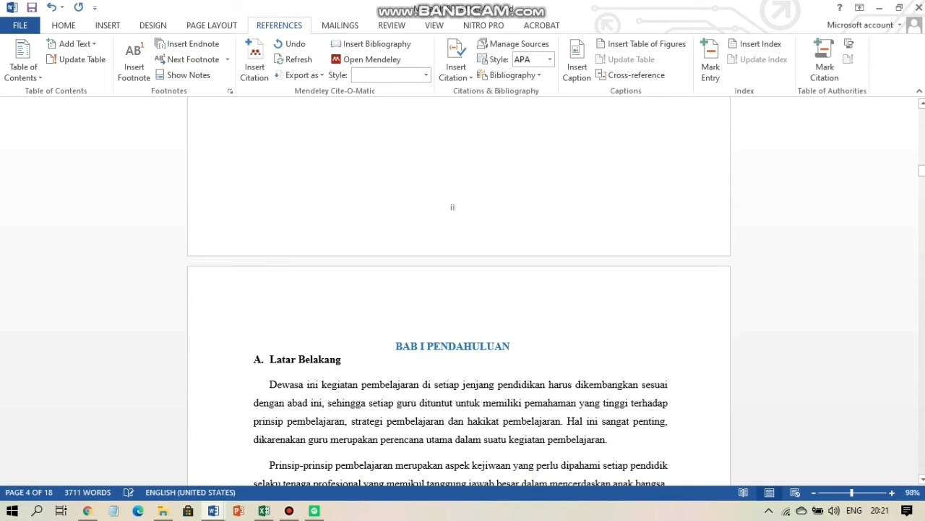
Join the two-line titles of the second and third chapters into single lines reading "BAB II PEMBAHASAN" and "BAB III PENUTUP"
scroll(459, 296, "down", 10)
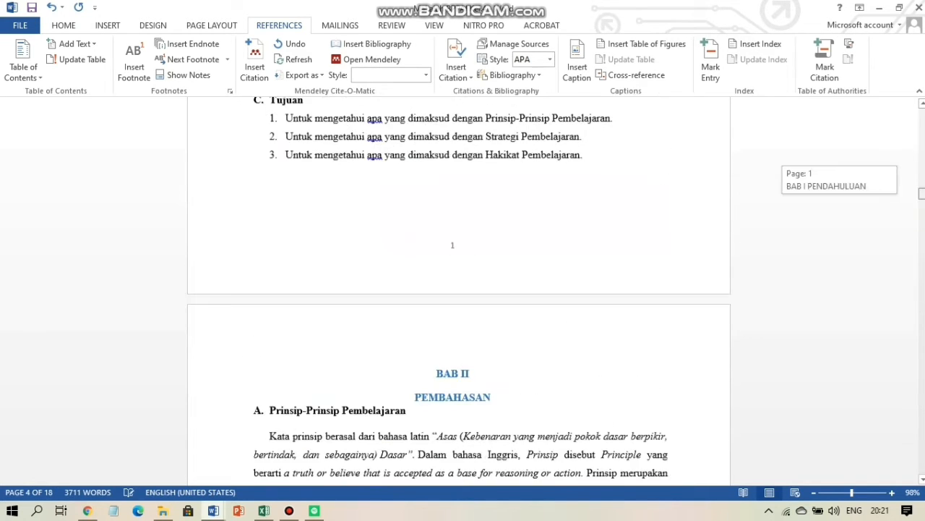
scroll(525, 172, "down", 5)
scroll(524, 172, "up", 3)
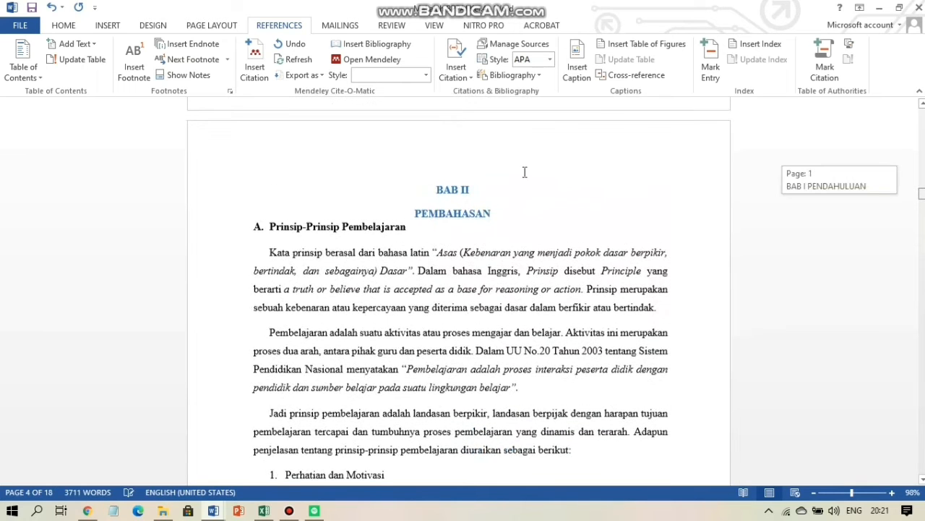
scroll(524, 172, "up", 1)
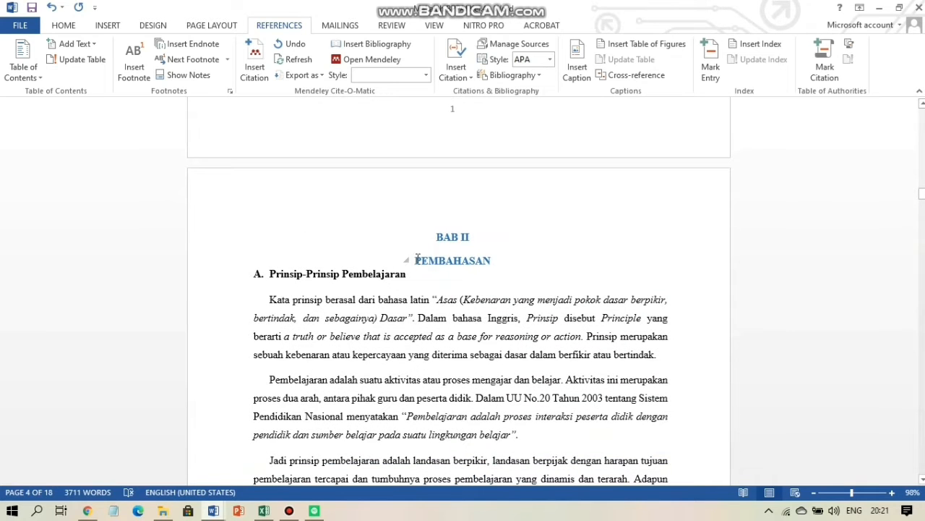
key("BackSpace")
key("BackSpace")
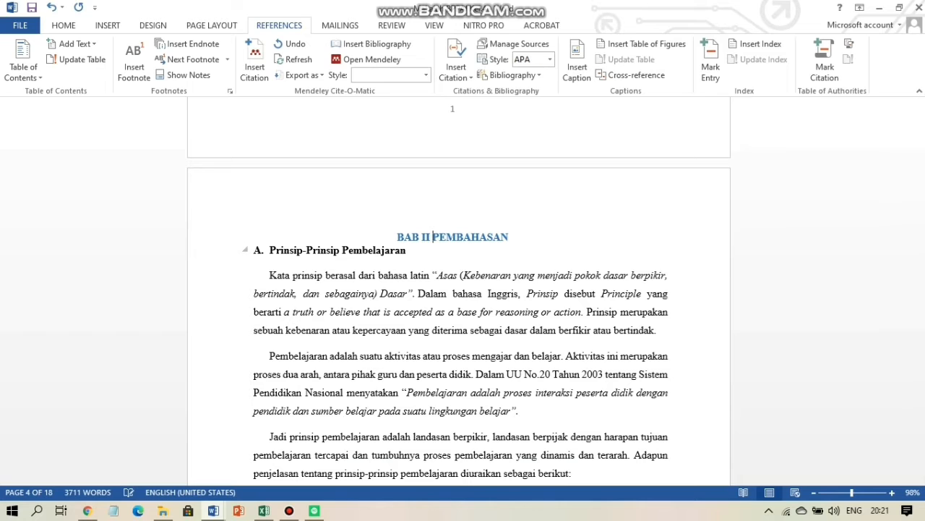
left_click_drag(922, 194, 922, 434)
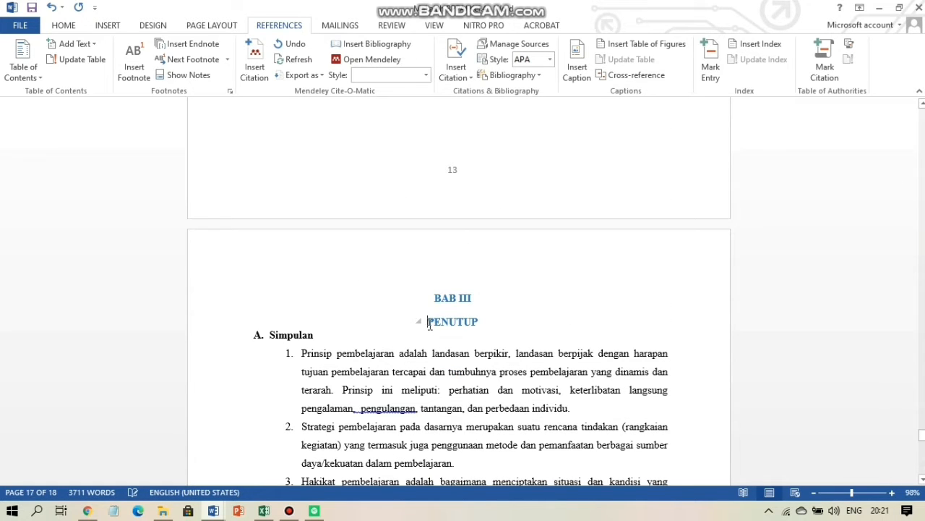
key("BackSpace")
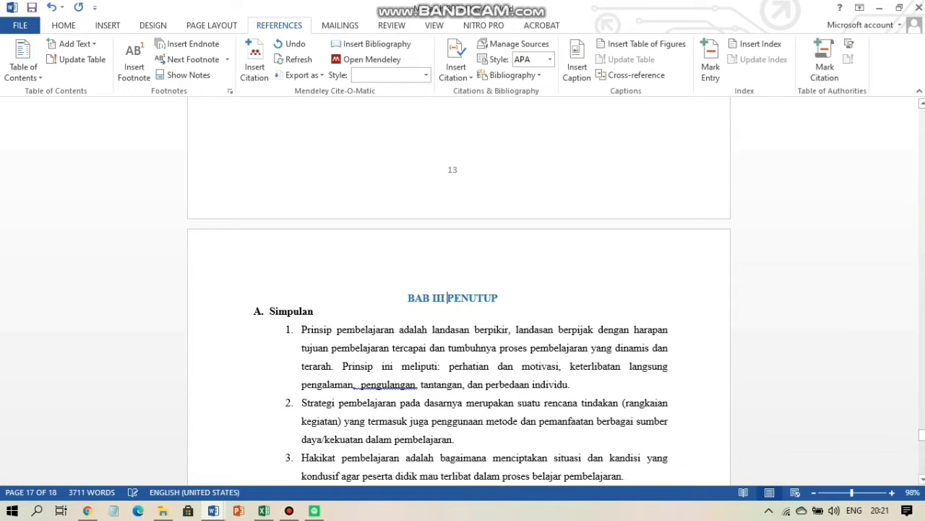
Update the entire table of contents to pick up the joined chapter titles
mouse_move(922, 435)
left_mouse_down()
mouse_move(922, 104)
mouse_move(922, 156)
left_mouse_up()
left_click(336, 270)
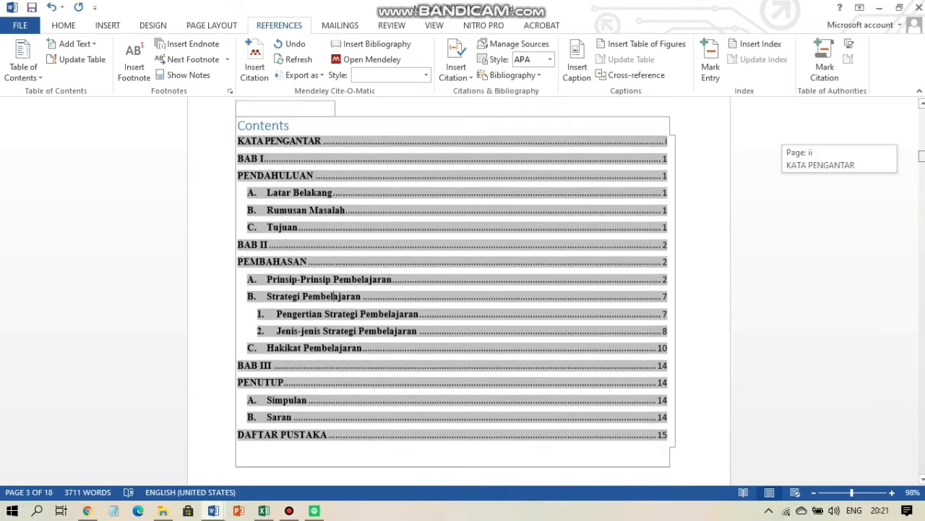
left_click(297, 132)
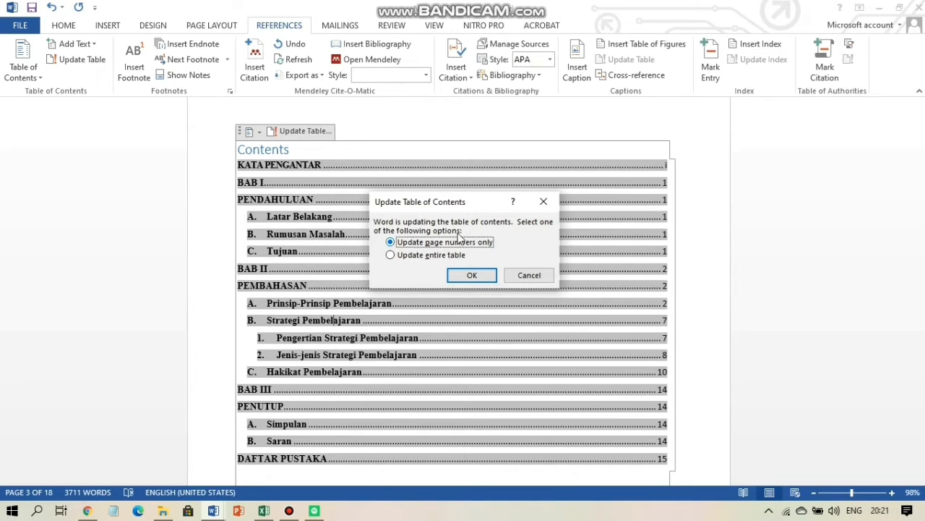
left_click(398, 259)
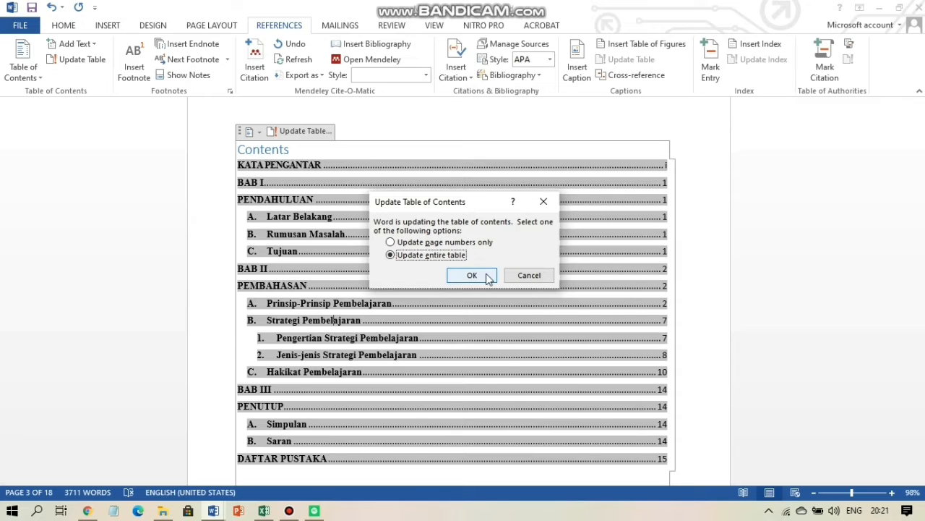
left_click(471, 275)
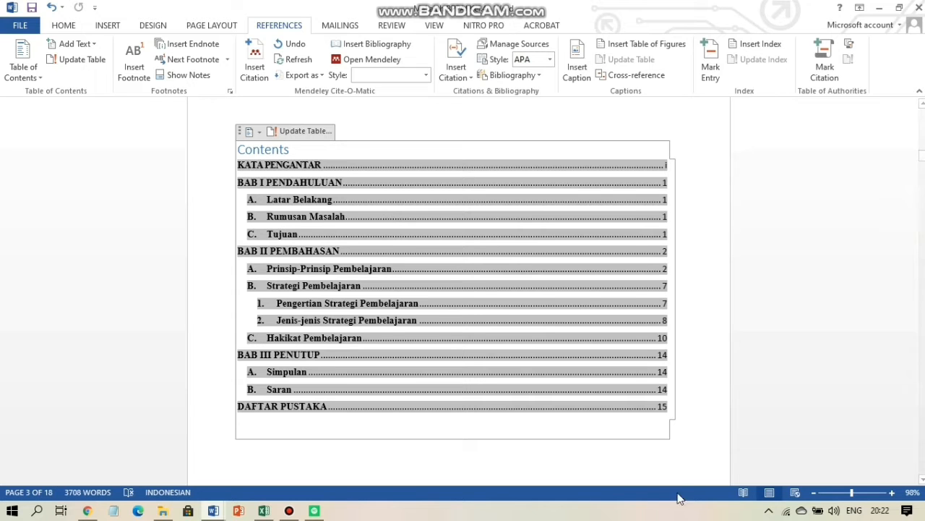
left_click(685, 457)
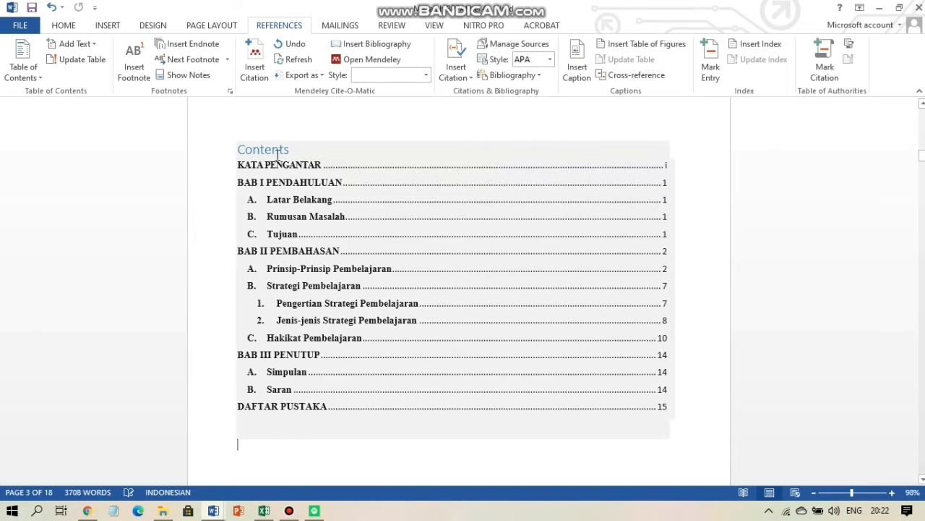
Replace the table of contents heading "Contents" with "DAFTAR ISI"
left_click(277, 155)
left_click_drag(297, 150, 239, 141)
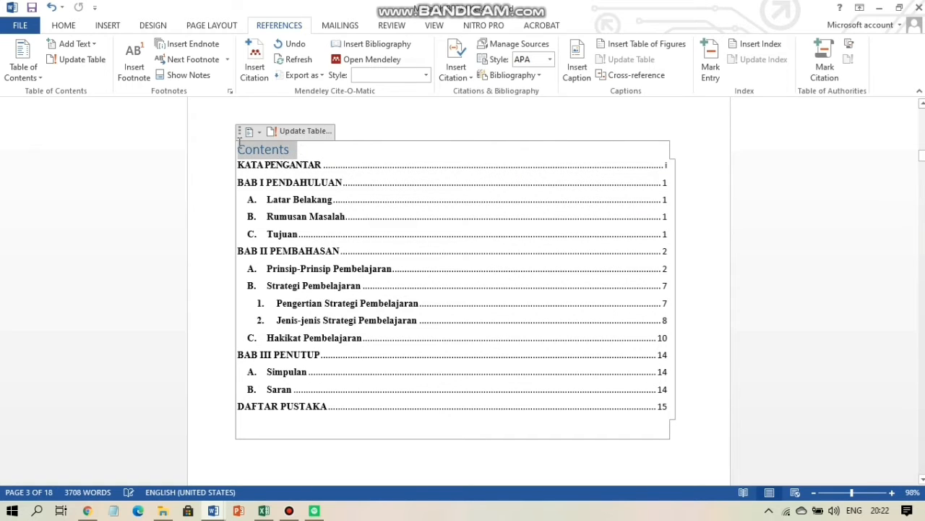
key("BackSpace")
type("Daft")
key("BackSpace")
key("BackSpace")
key("BackSpace")
key("BackSpace")
type("DAFTAR ISI")
key("BackSpace")
key("BackSpace")
key("BackSpace")
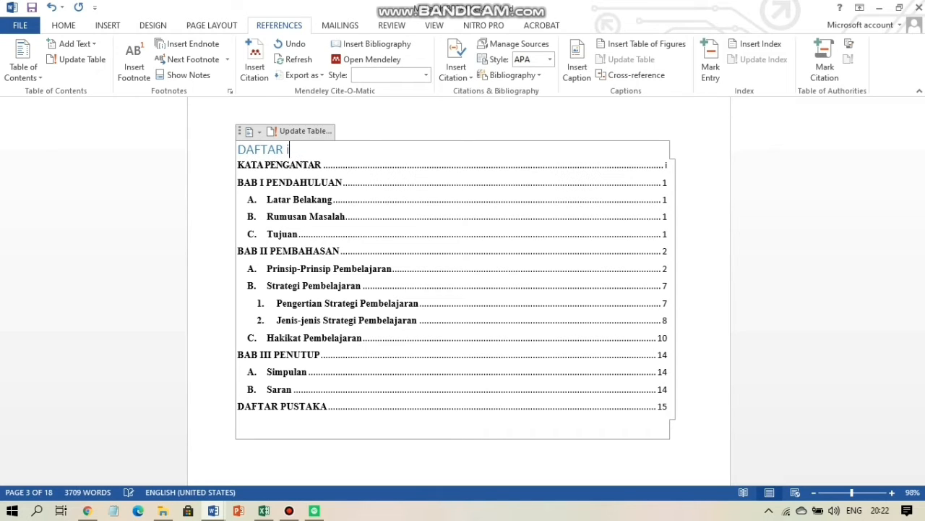
type("ISI")
Format the "DAFTAR ISI" heading as Times New Roman, size 14, bold, black and centered
left_click_drag(239, 150, 302, 150)
left_click(65, 25)
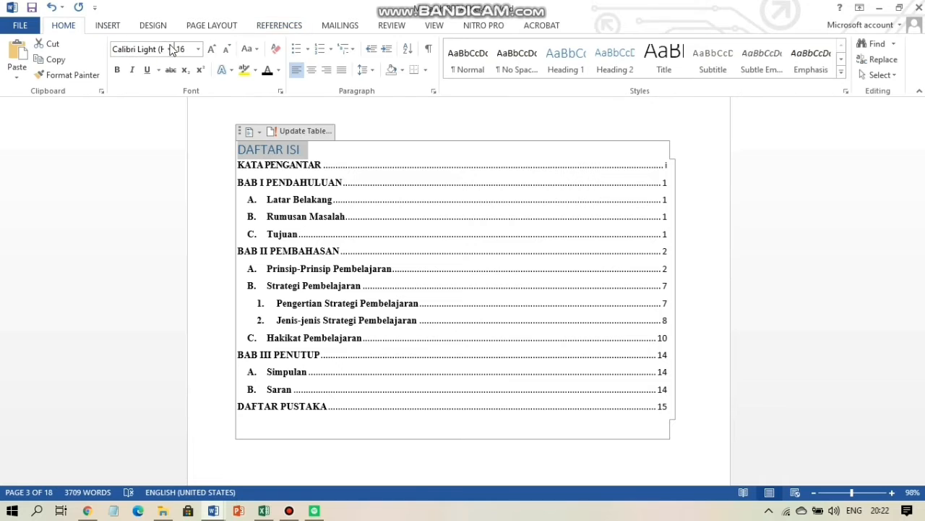
left_click(169, 48)
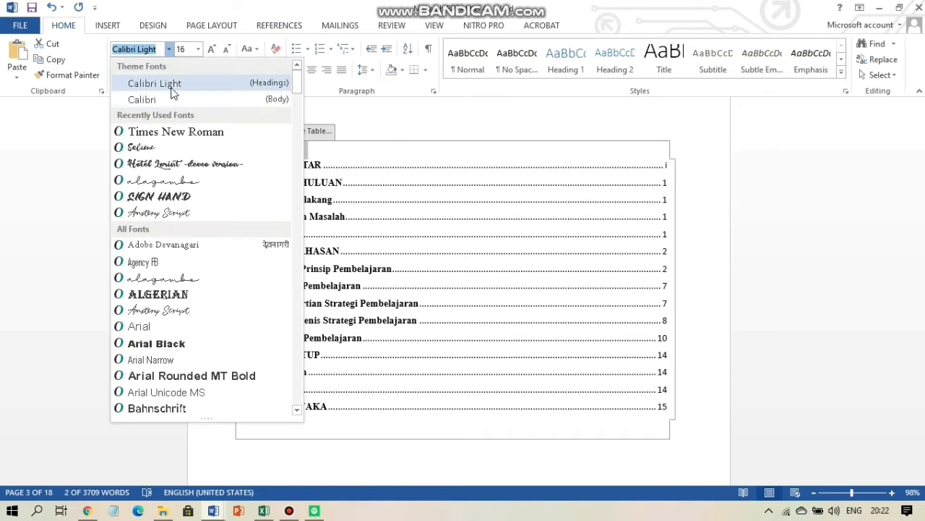
left_click(177, 130)
left_click(198, 49)
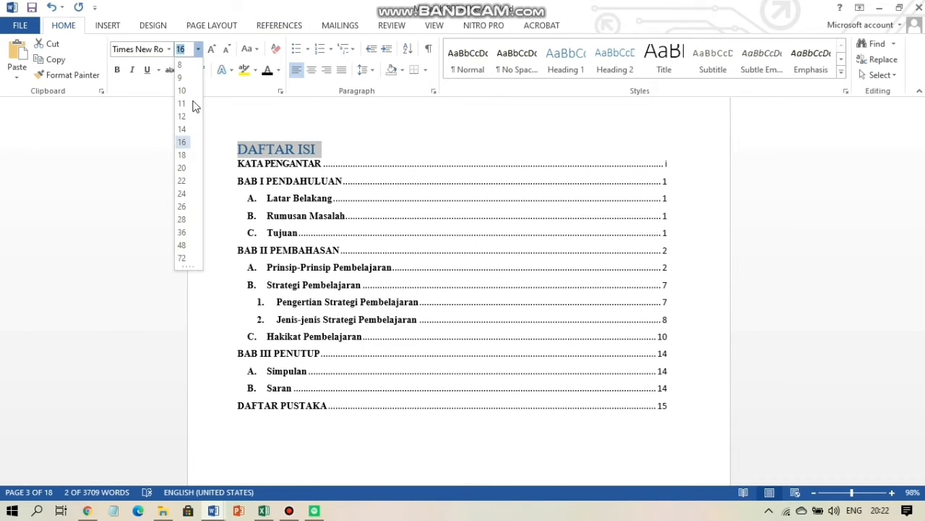
left_click(185, 128)
left_click(268, 73)
left_click(119, 72)
key("ctrl+e")
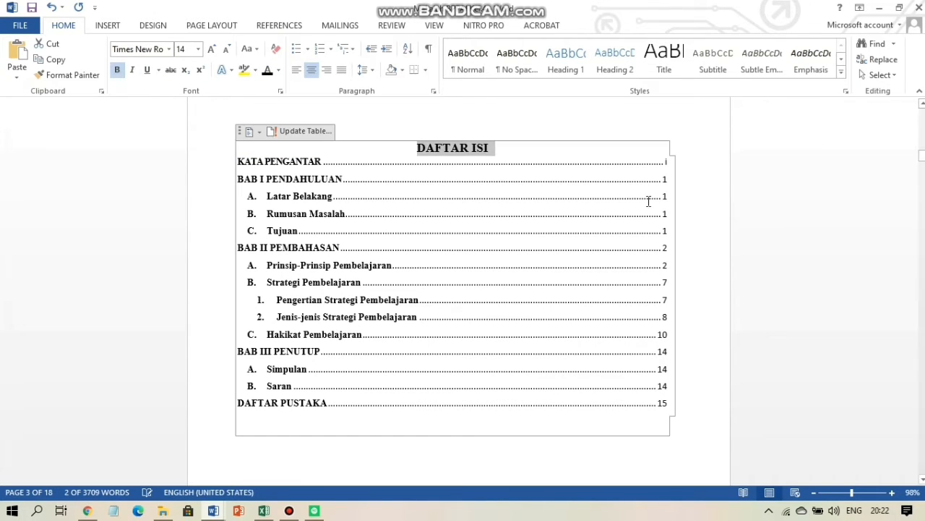
left_click(722, 326)
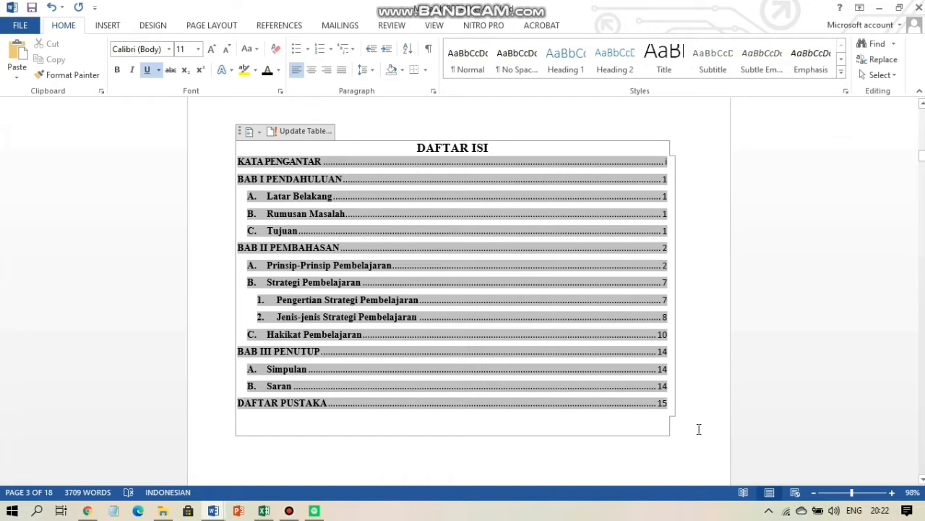
left_click(699, 429)
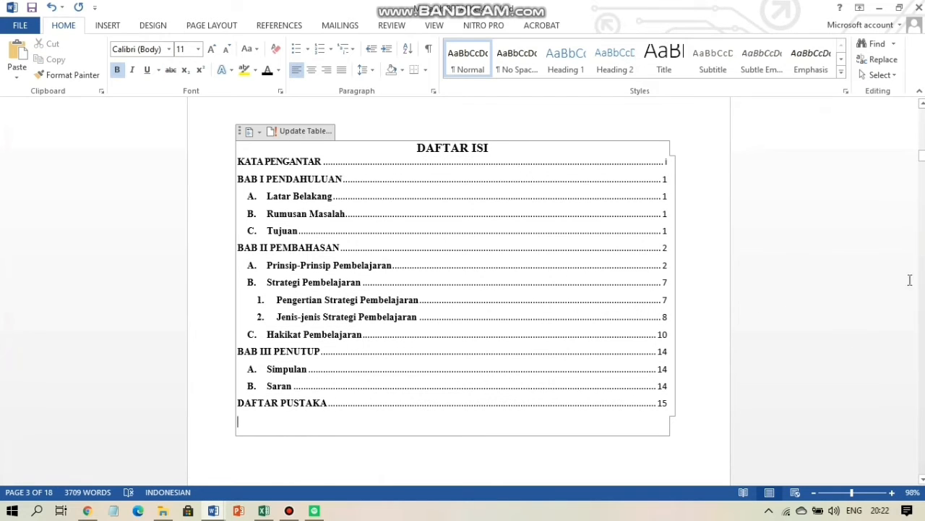
left_click_drag(922, 155, 922, 154)
left_click(417, 463)
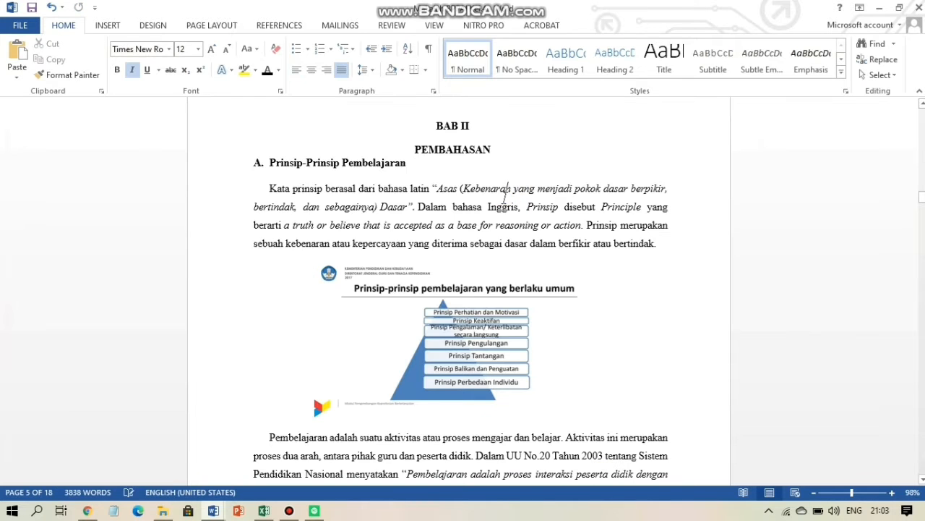
Start a caption for the pyramid picture under "Prinsip-Prinsip Pembelajaran" and choose the Gambar label
left_click(504, 197)
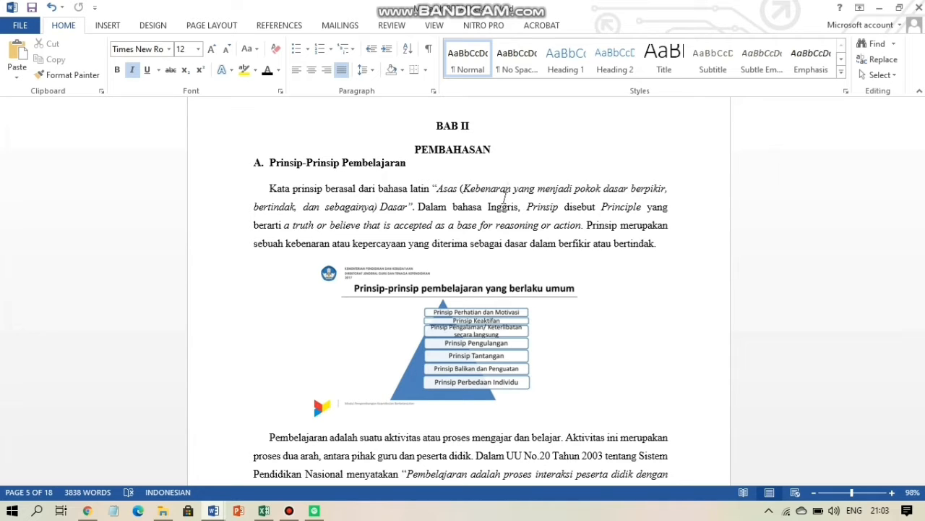
left_click(495, 315)
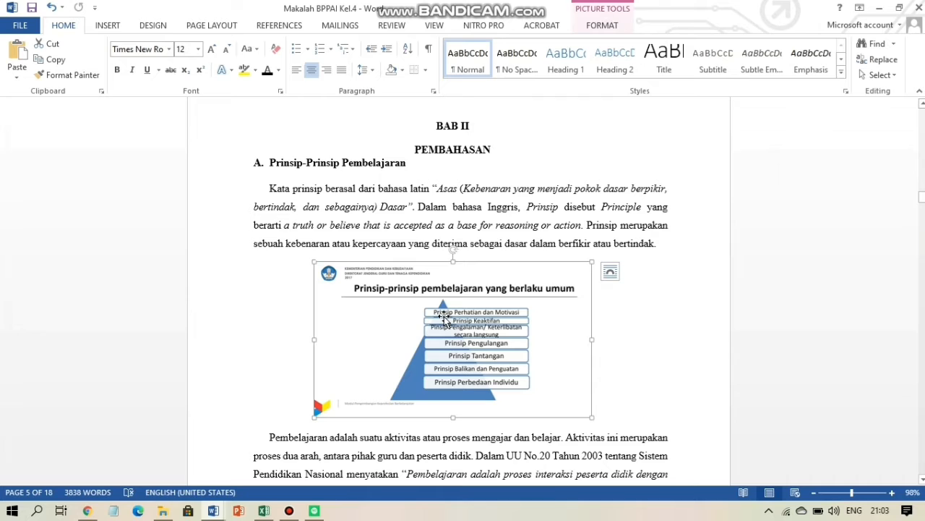
right_click(444, 316)
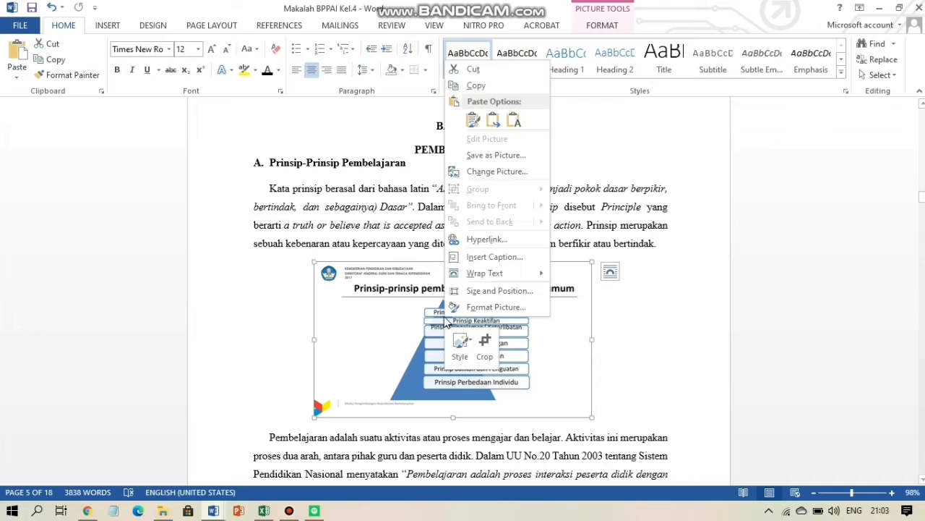
left_click(504, 258)
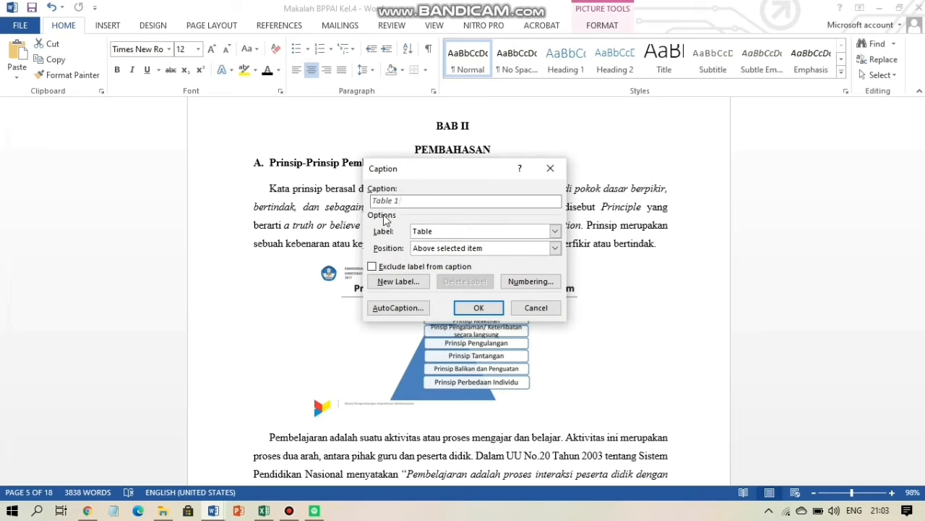
left_click(487, 233)
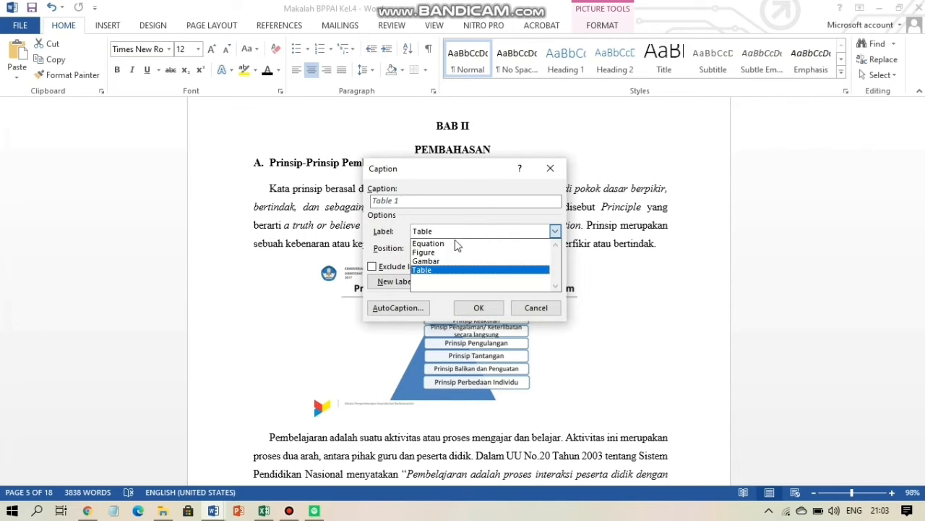
left_click(444, 265)
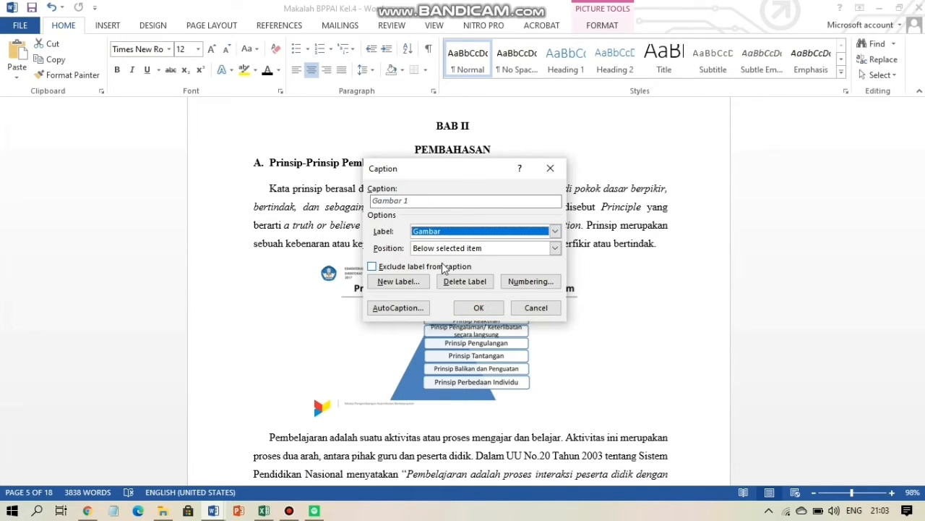
left_click(480, 232)
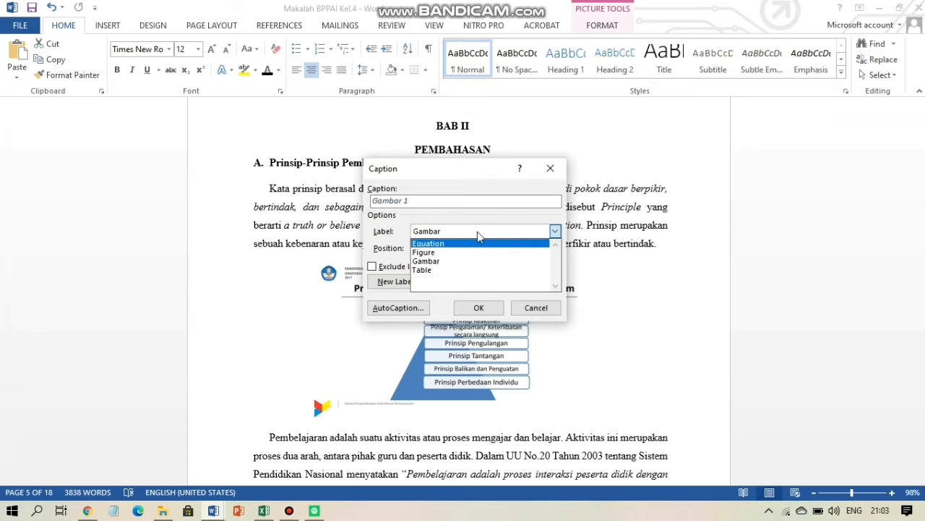
left_click(477, 231)
Create a new caption label named "Lampiran"
left_click(404, 281)
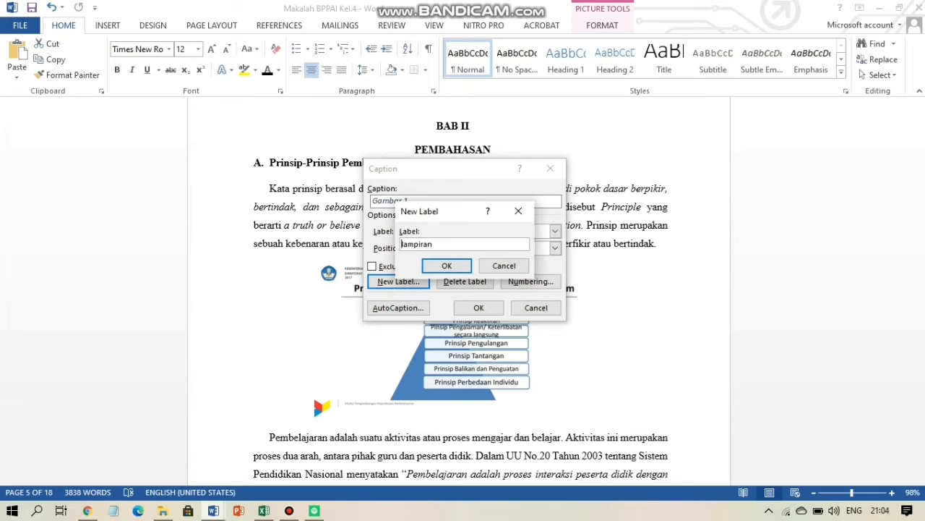
key("Delete")
type("L")
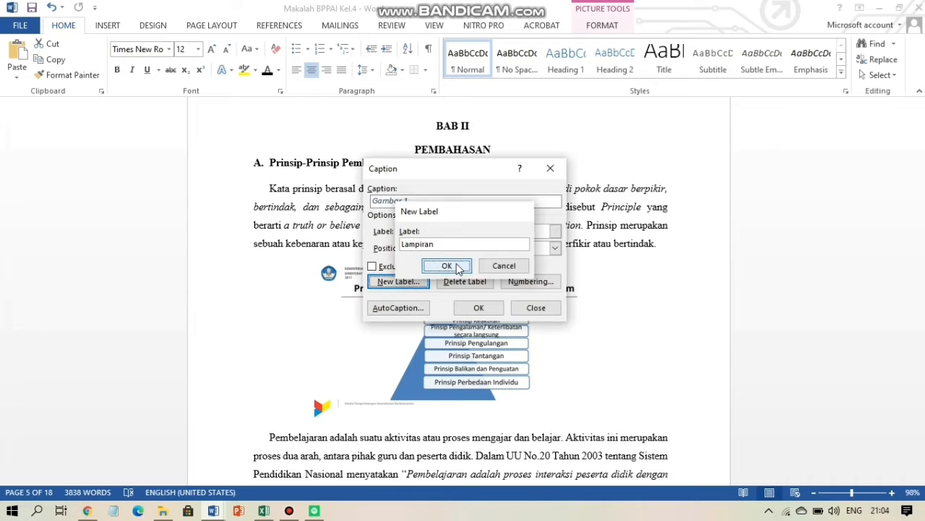
left_click(456, 267)
Insert the caption "Gambar 1 Prinsip Pembelajaran" below the pyramid picture, using the Gambar label
left_click(513, 232)
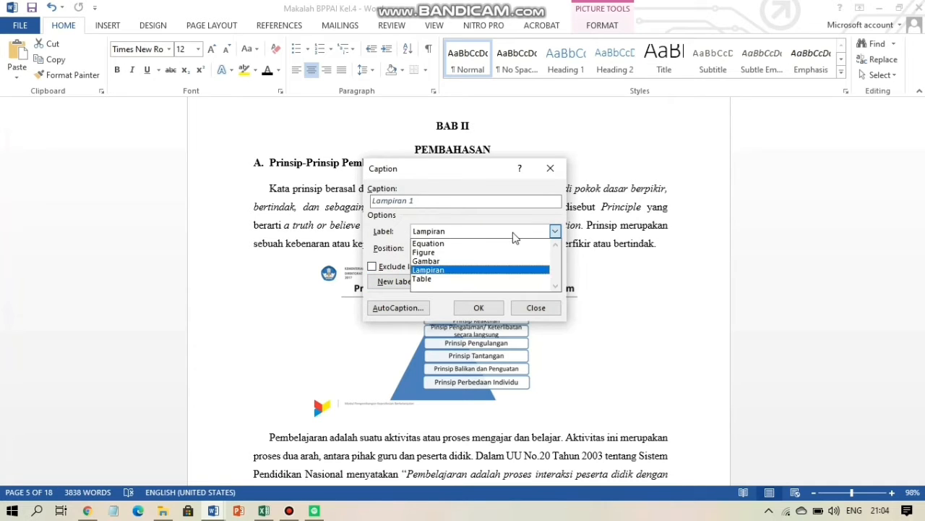
left_click(464, 261)
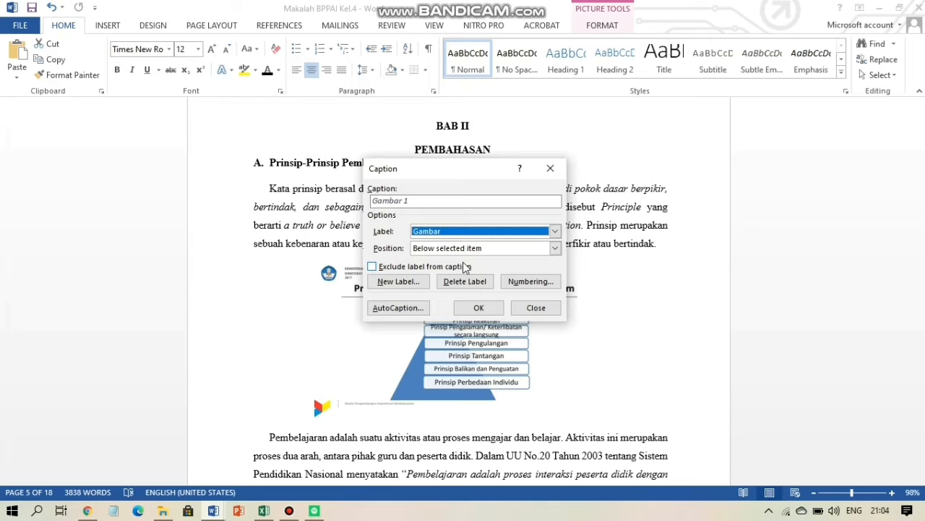
left_click(425, 197)
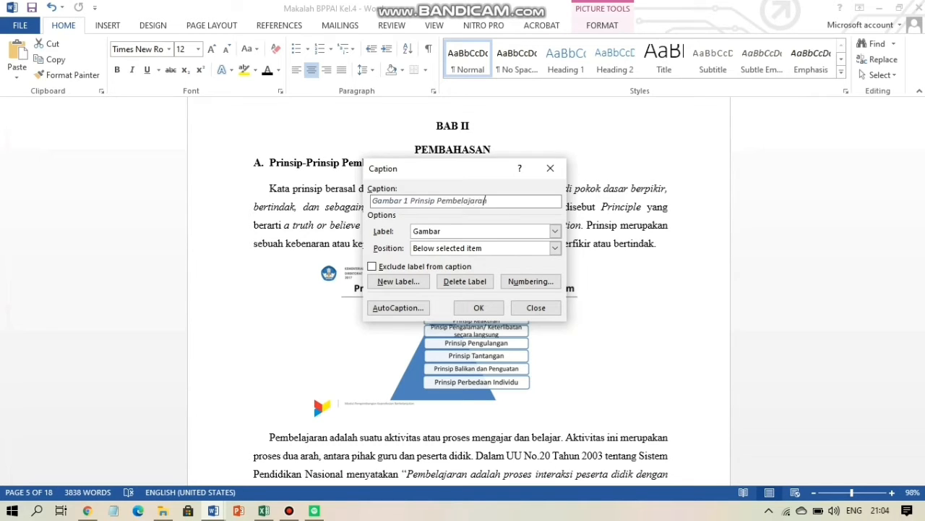
left_click(500, 248)
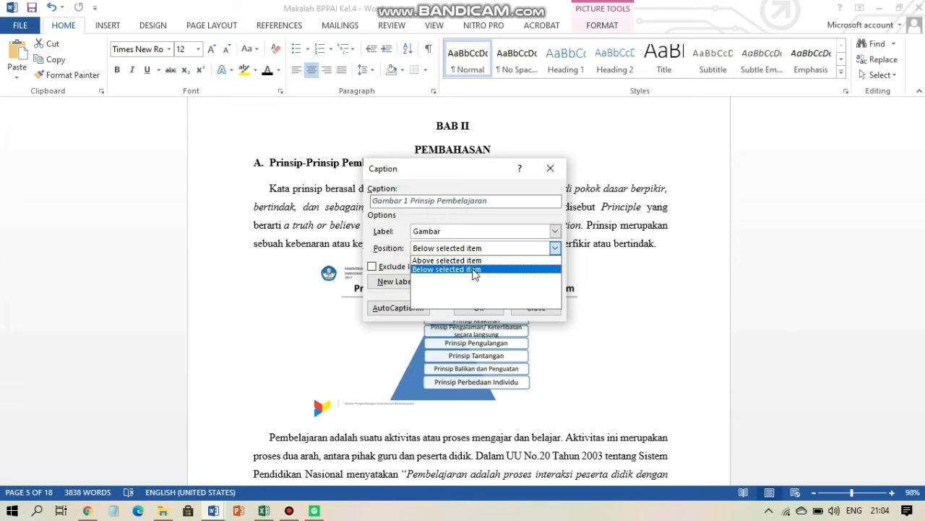
left_click(424, 272)
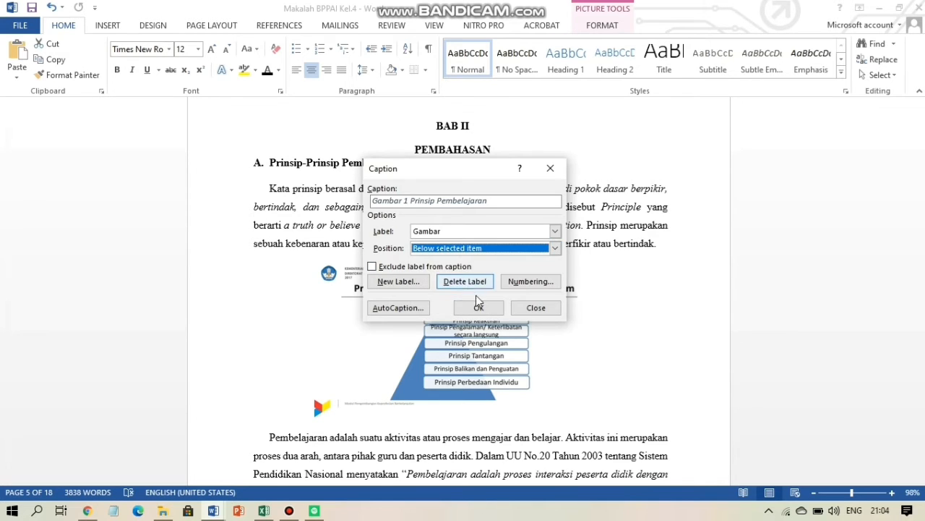
left_click(481, 309)
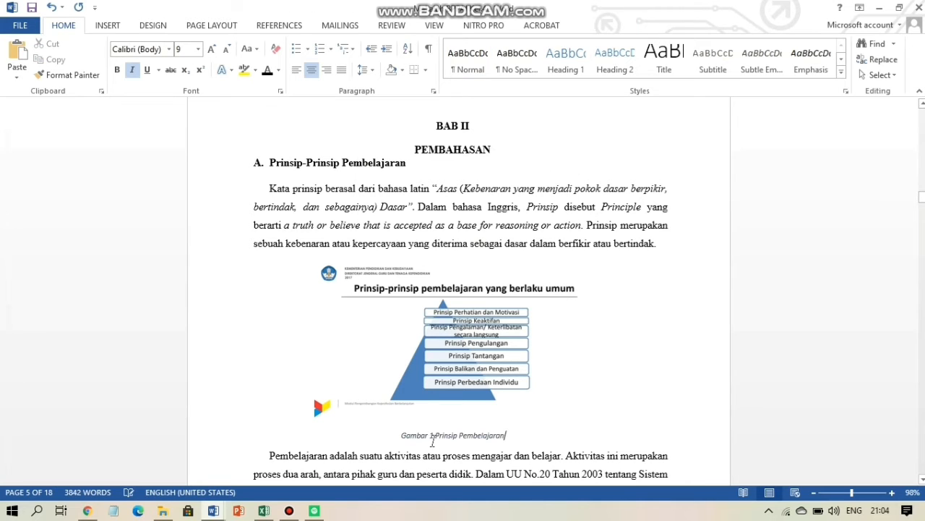
Format the pyramid picture's caption as Times New Roman, size 10, black and without italics
left_click_drag(399, 434, 508, 435)
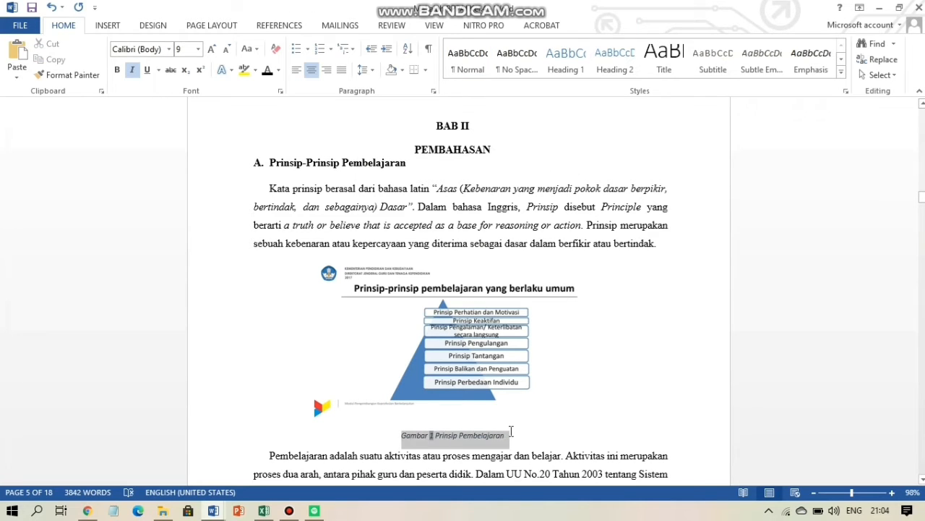
left_click(156, 48)
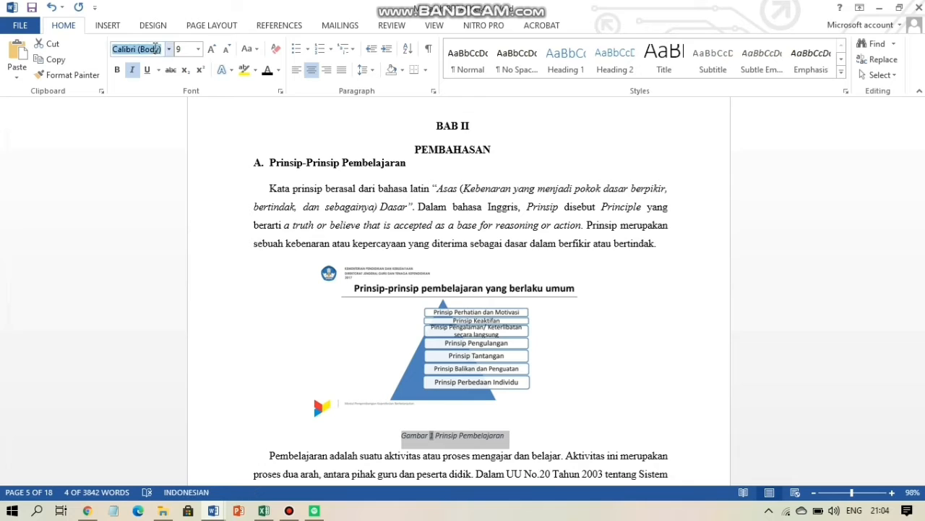
type("Times New Roman")
key("Return")
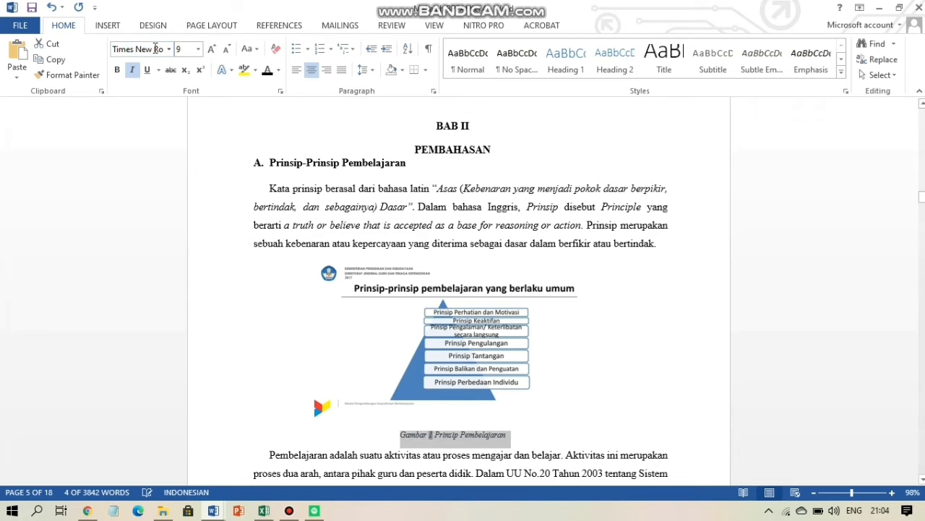
left_click(198, 49)
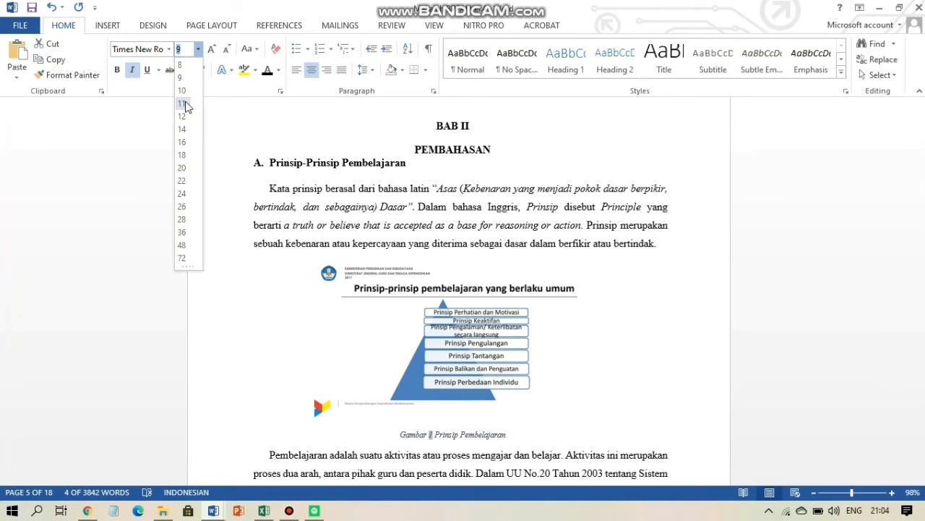
left_click(183, 90)
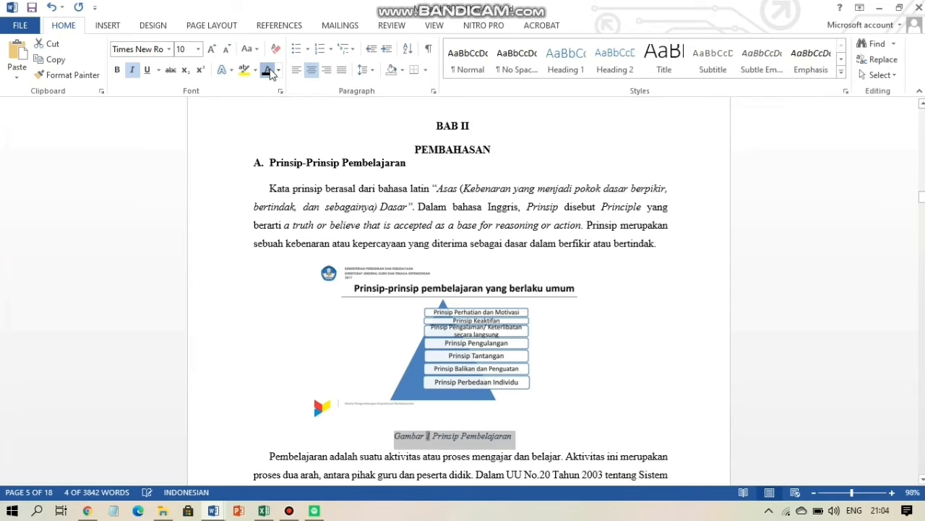
left_click(131, 70)
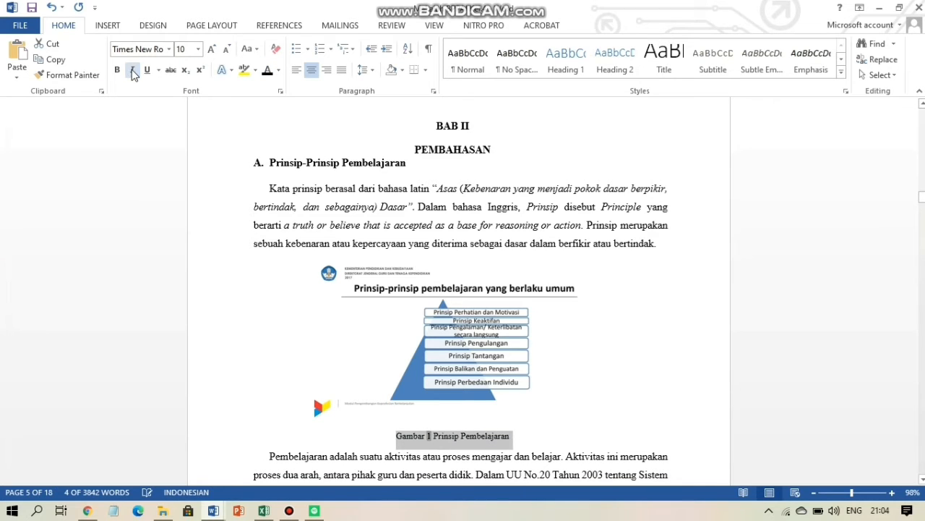
left_click(526, 439)
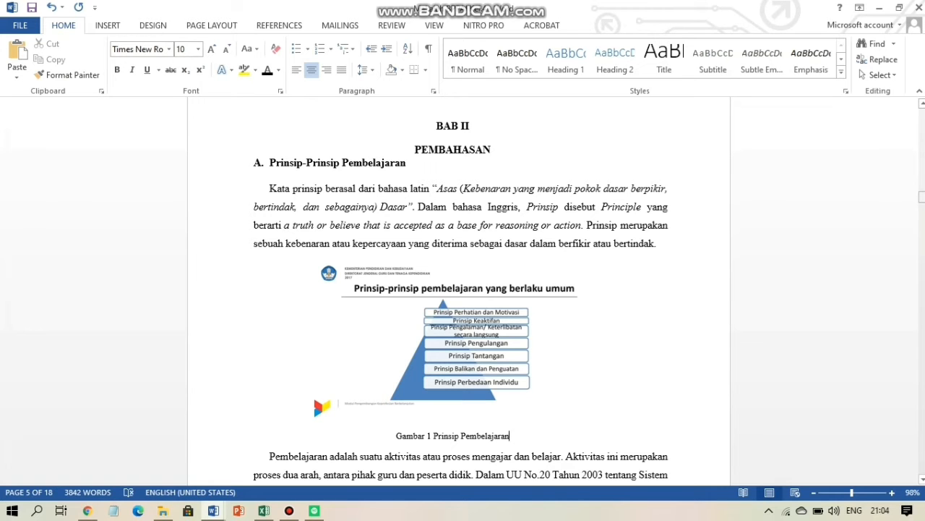
Add a centered blank line after the paragraph ending "pada diri siswa (pebelajar)" in the Hakikat Pembelajaran section
left_click_drag(922, 196, 922, 261)
left_click_drag(921, 274, 921, 374)
scroll(704, 361, "up", 4)
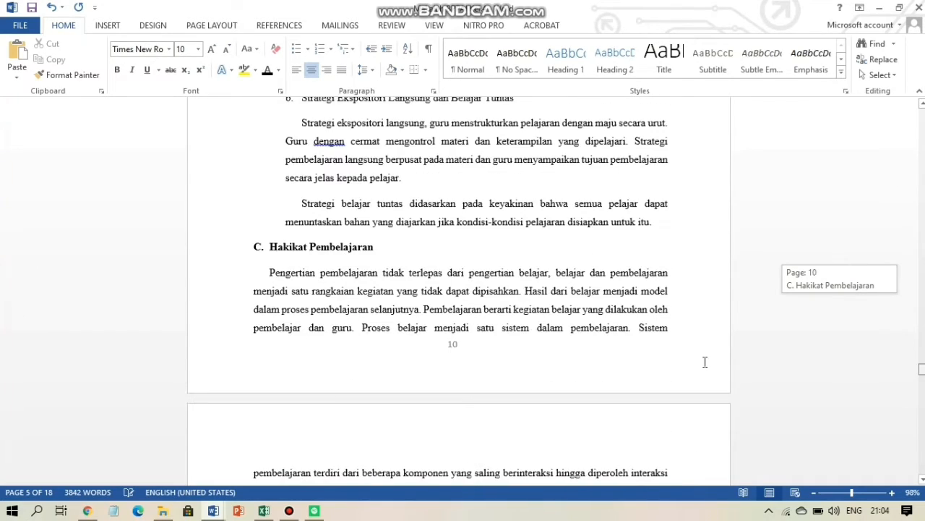
scroll(659, 383, "down", 5)
left_click(658, 383)
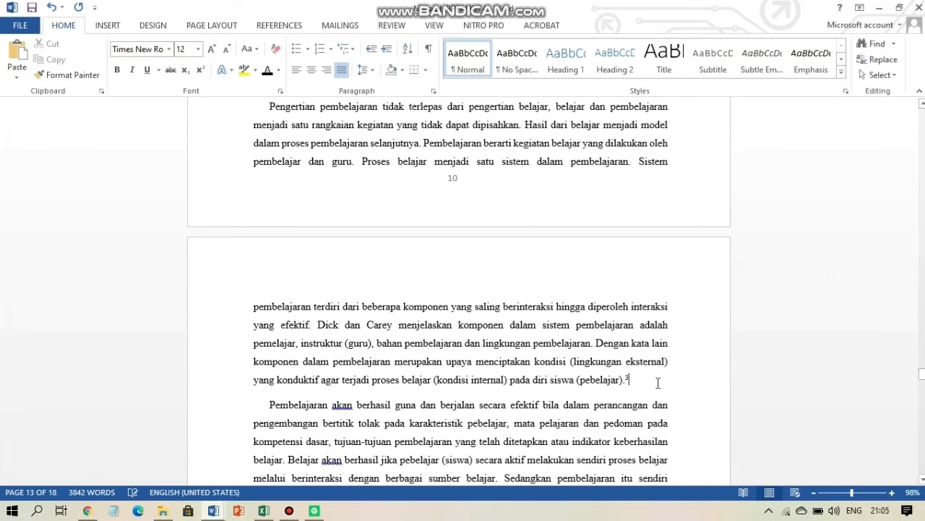
key("Return")
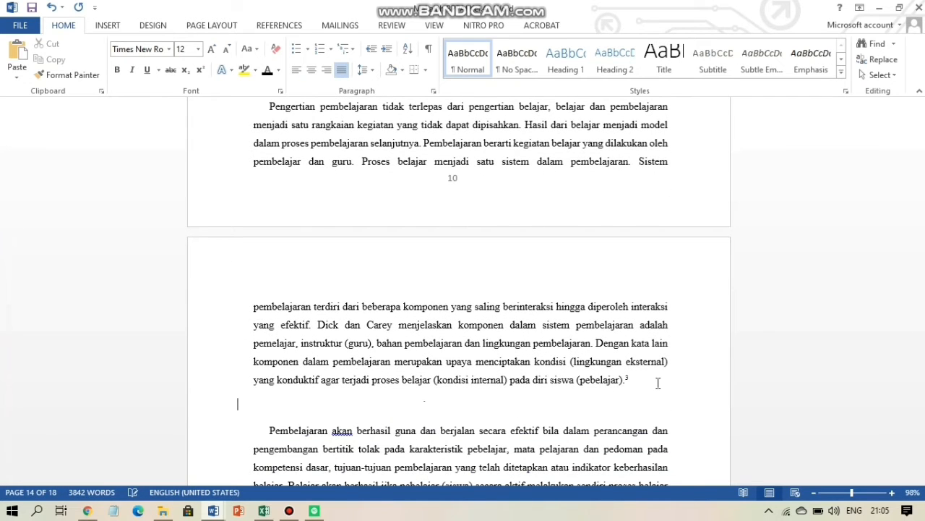
key("ctrl+e")
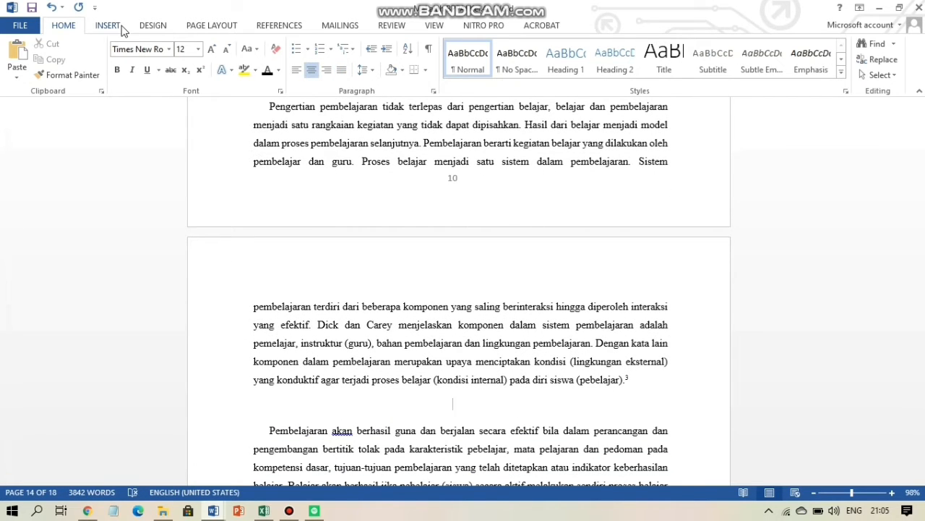
Insert the picture "Daftar gambar 3" on the blank line and enlarge it to about 6,79 by 9,05 cm
left_click(109, 25)
left_click(131, 52)
left_click(241, 125)
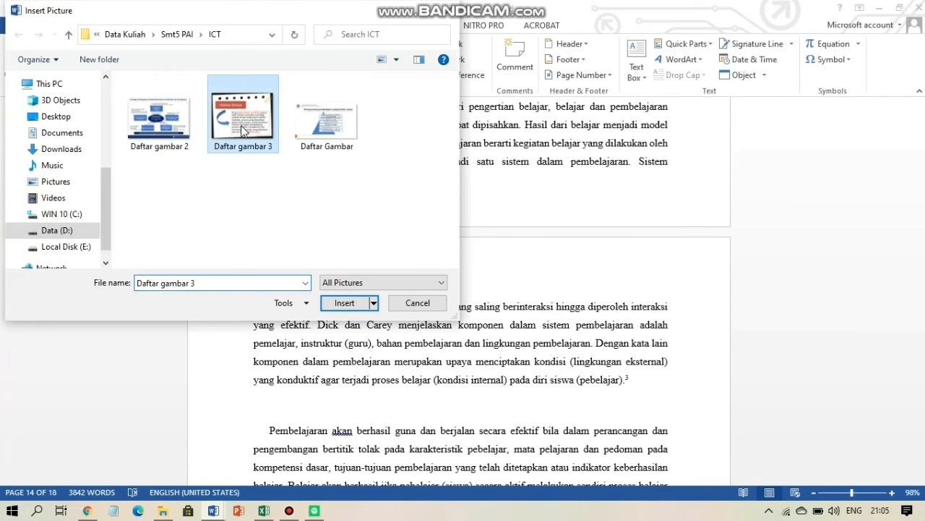
left_click(350, 304)
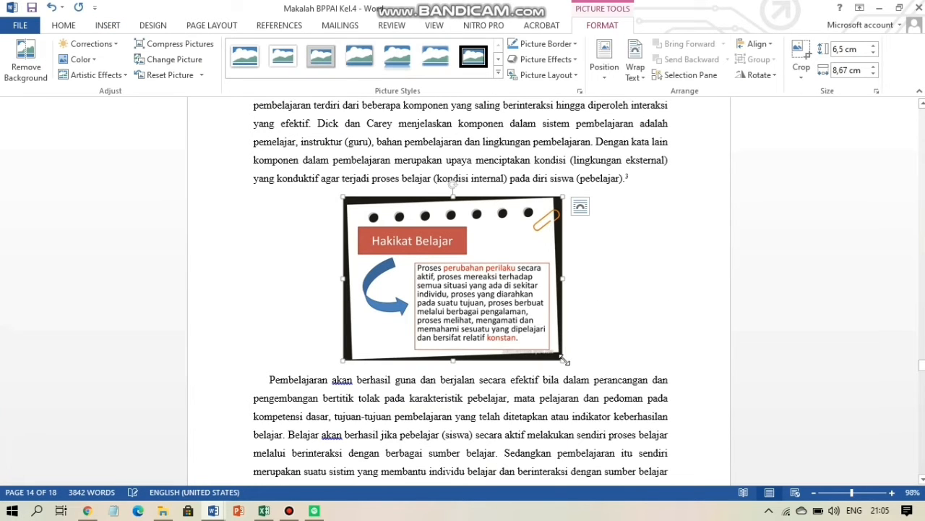
left_click_drag(563, 360, 582, 359)
left_click(582, 359)
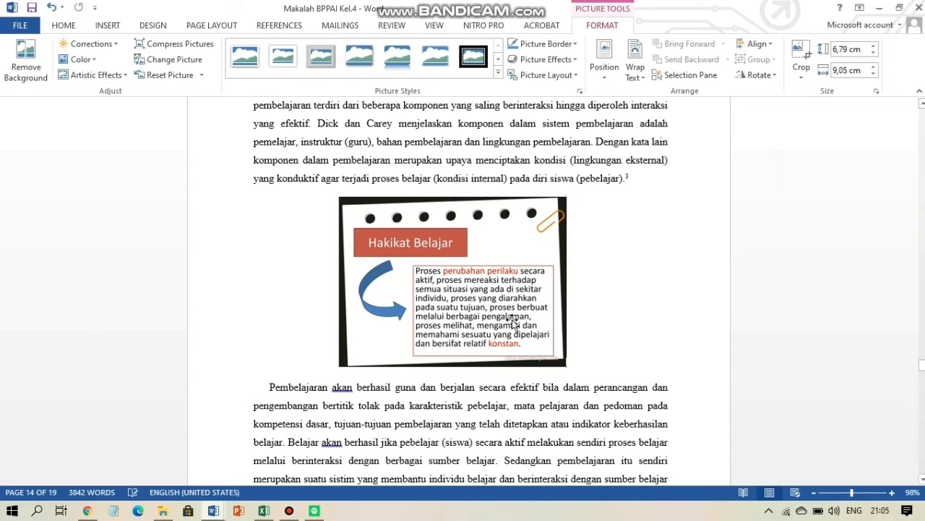
Insert the caption "Gambar 2 Hakikat Pembelajaran" below the Hakikat Belajar picture, using the Gambar label
left_click(415, 258)
right_click(414, 258)
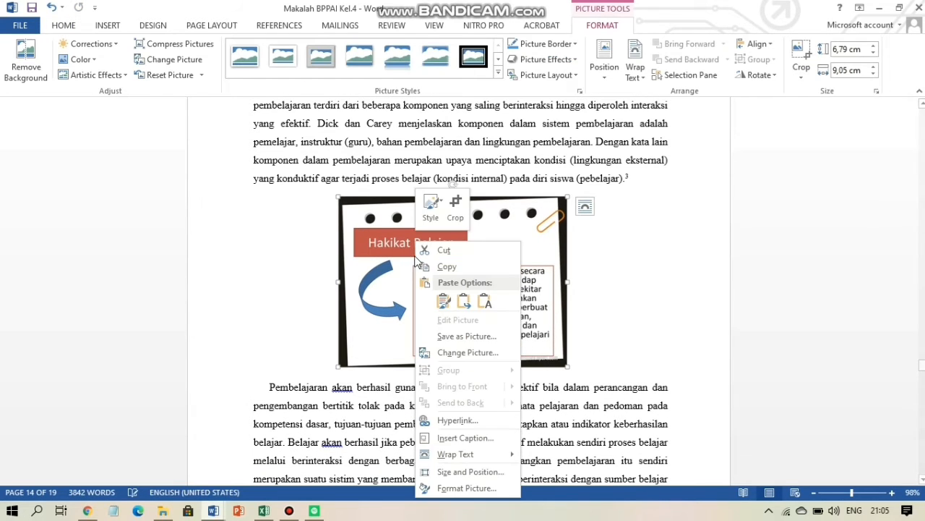
left_click(488, 437)
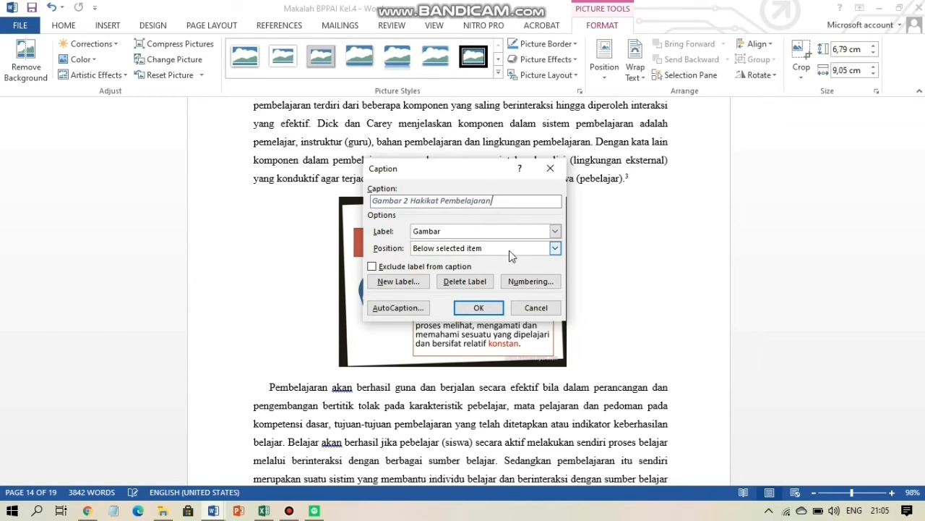
left_click(478, 308)
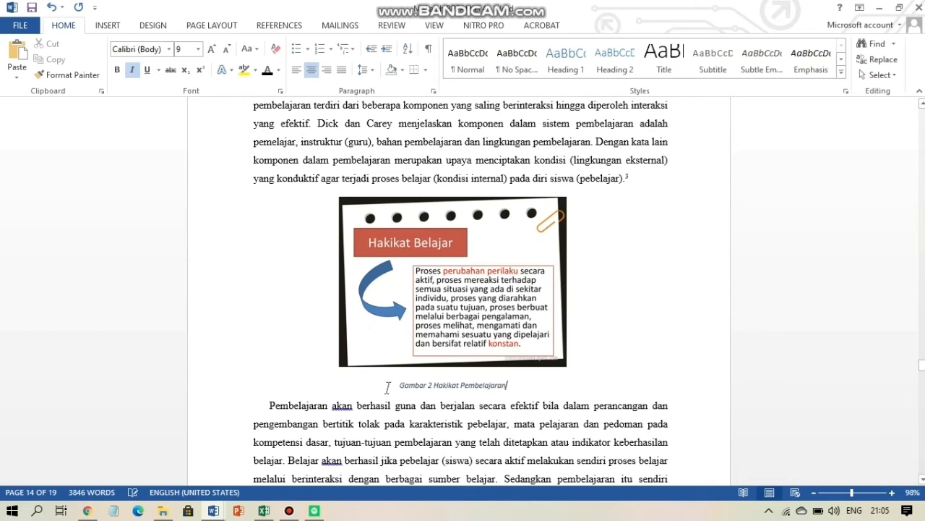
Format the caption "Gambar 2 Hakikat Pembelajaran" as Times New Roman, size 10, black and without italics
left_click_drag(388, 388, 517, 389)
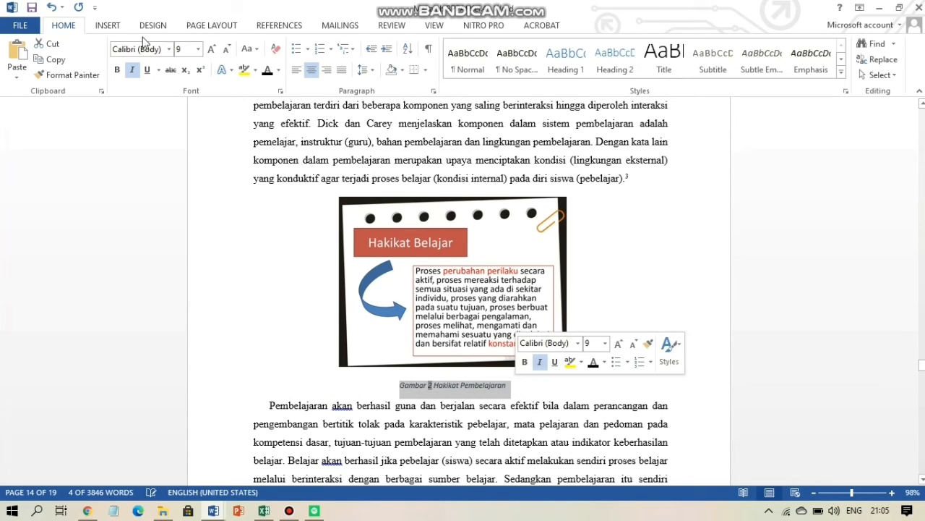
left_click(116, 49)
type("t")
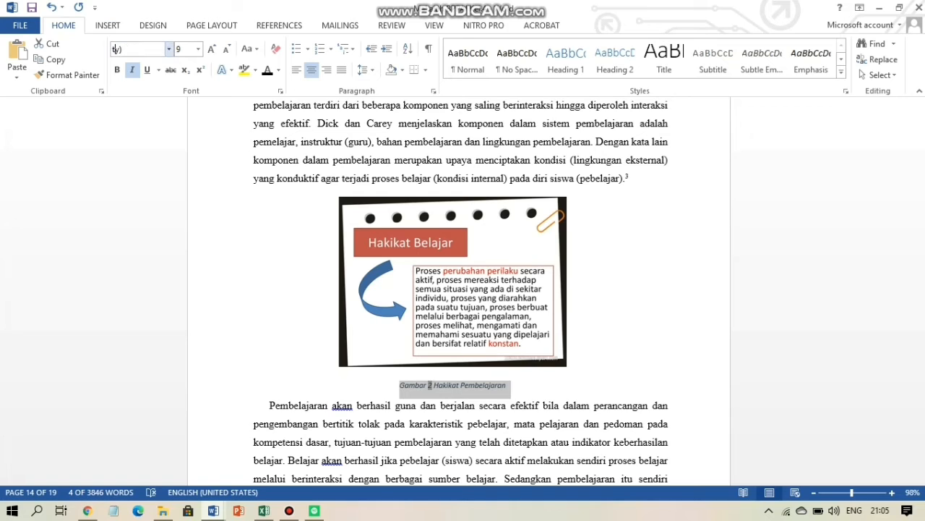
type("ime")
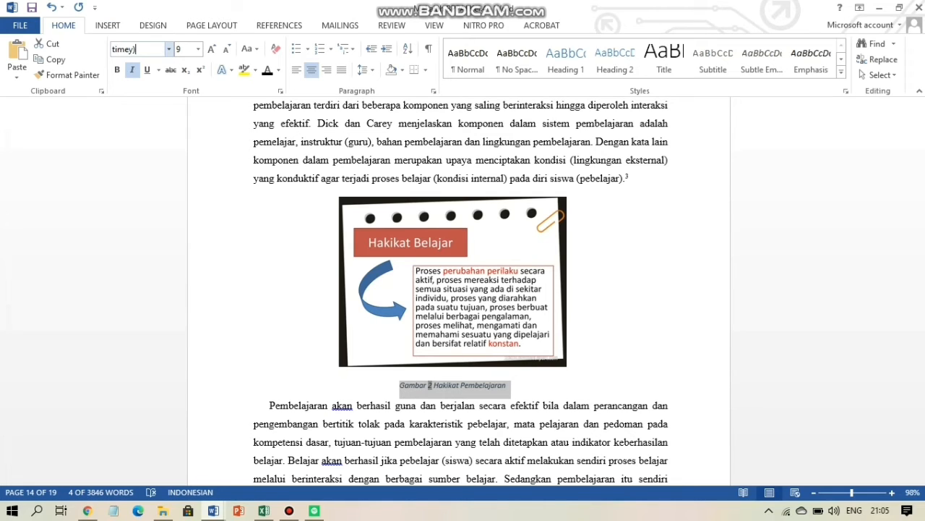
type("s")
key("Return")
left_click(182, 47)
key("BackSpace")
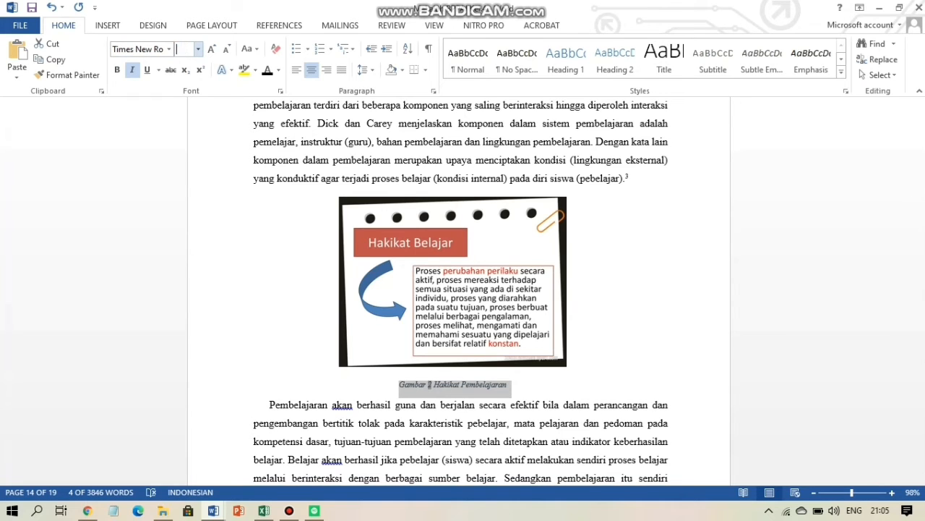
type("10")
key("Return")
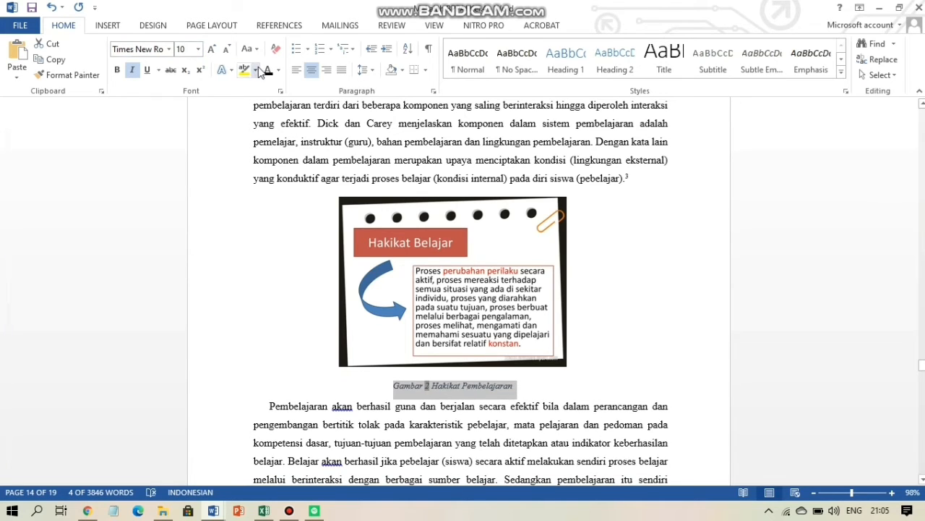
left_click(132, 69)
left_click(543, 377)
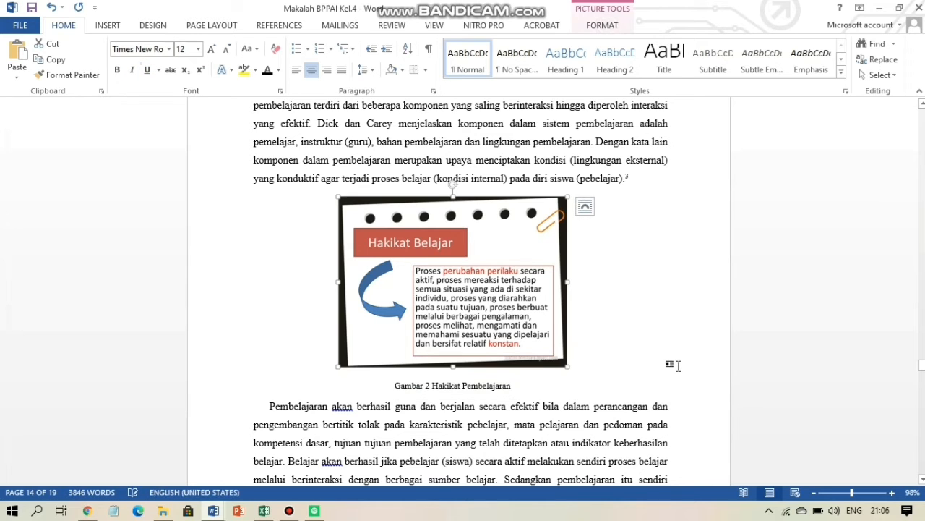
Add blank lines after the list item ending "berkesulitan belajar" so the Tahap and Tingkah Laku Guru table starts on the next page
left_click_drag(923, 365, 923, 412)
left_click(536, 317)
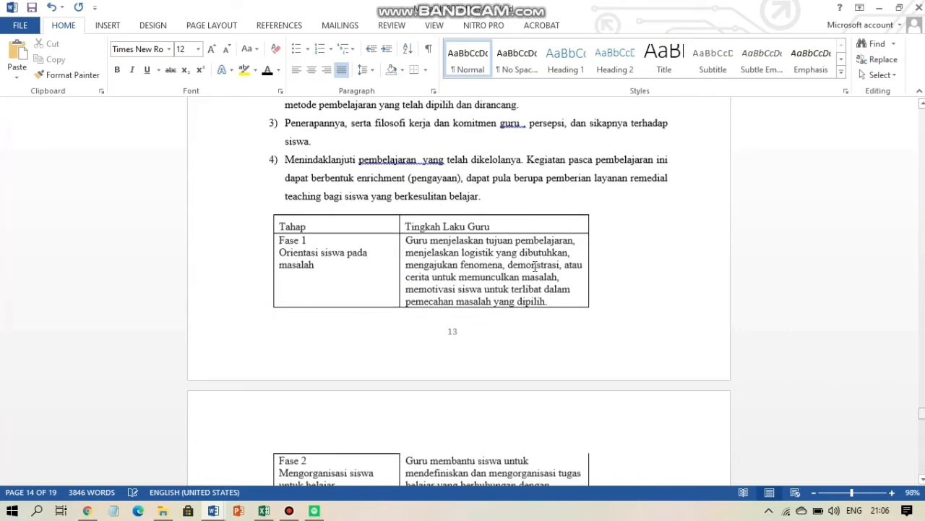
left_click(532, 201)
key("Return")
key("Return")
key("Return")
key("Return")
key("Return")
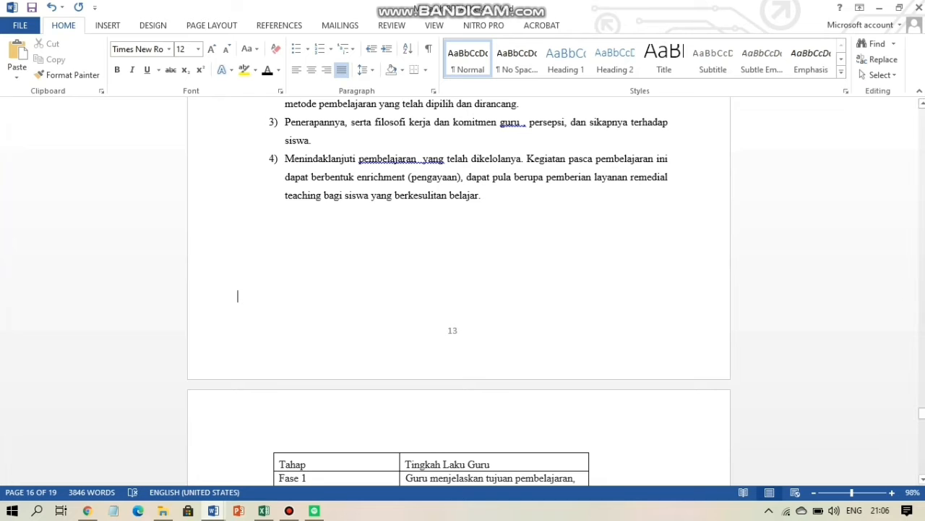
Insert the caption "Table 1 Tingkah Laku Guru" above the Tahap and Tingkah Laku Guru table, using the Table label
left_click_drag(922, 413, 922, 423)
left_click(544, 313)
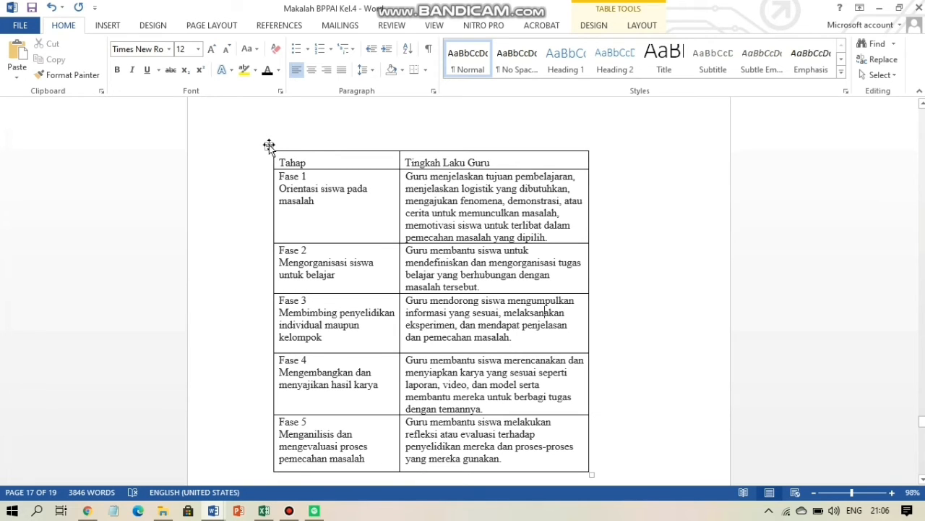
left_click(268, 145)
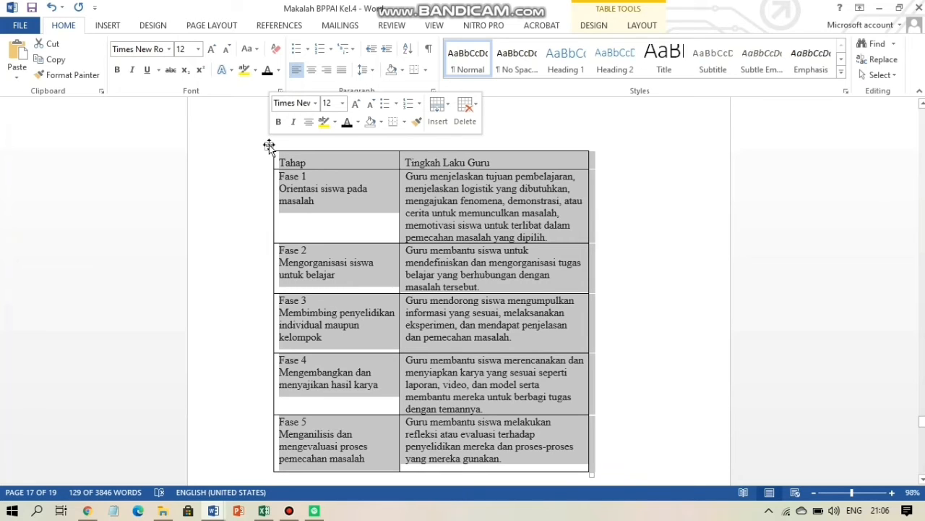
right_click(268, 145)
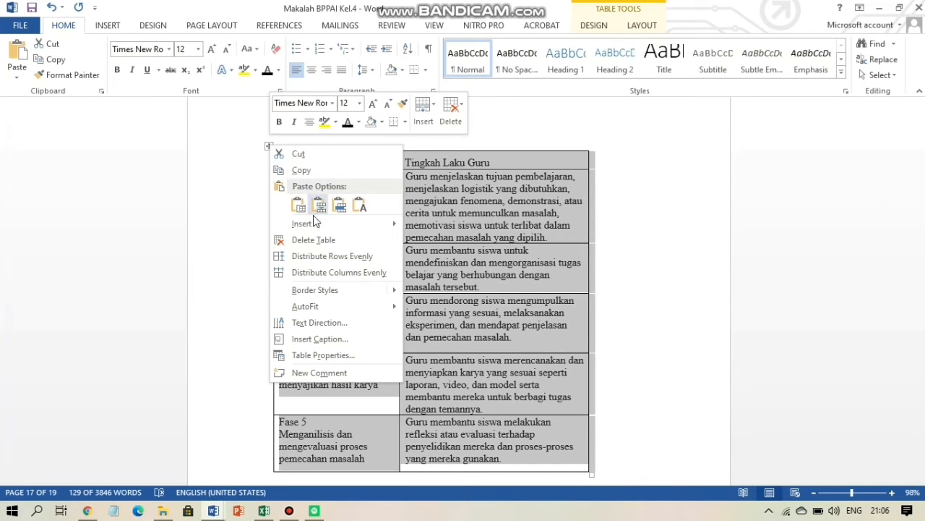
left_click(319, 338)
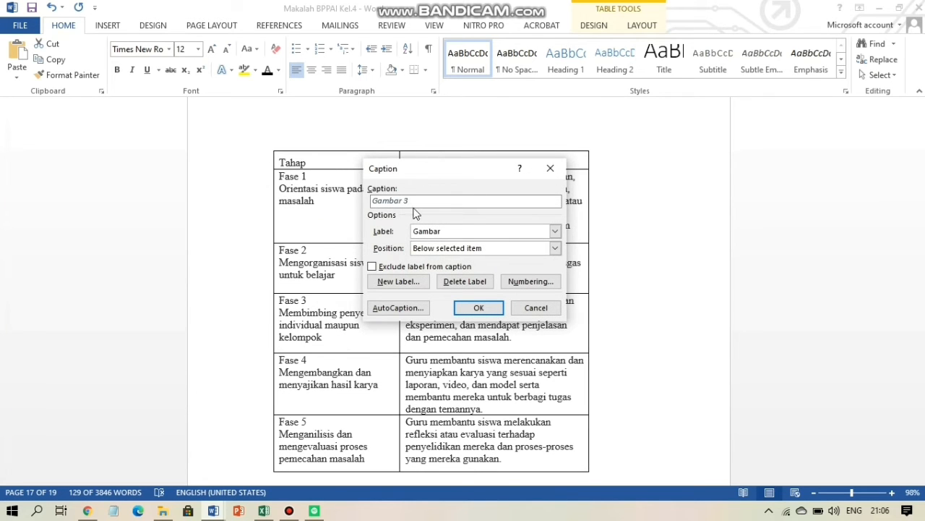
left_click(554, 231)
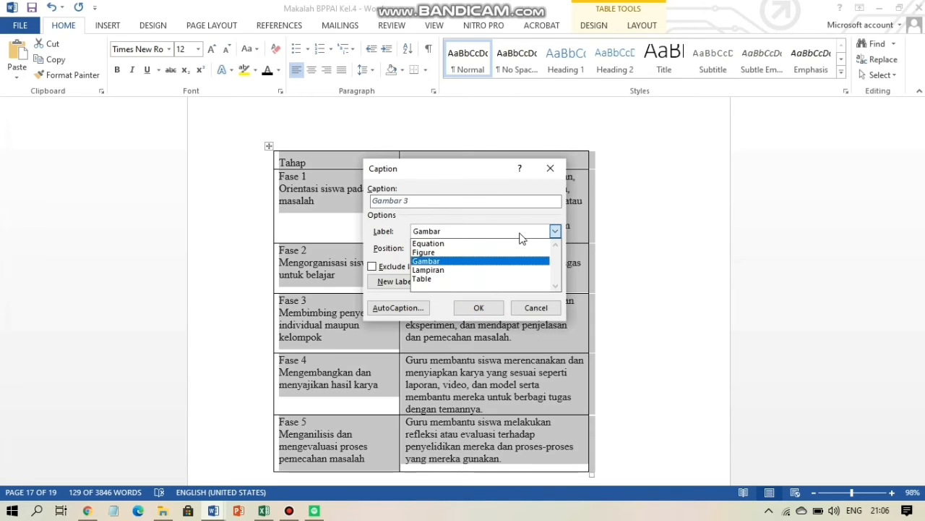
left_click(436, 279)
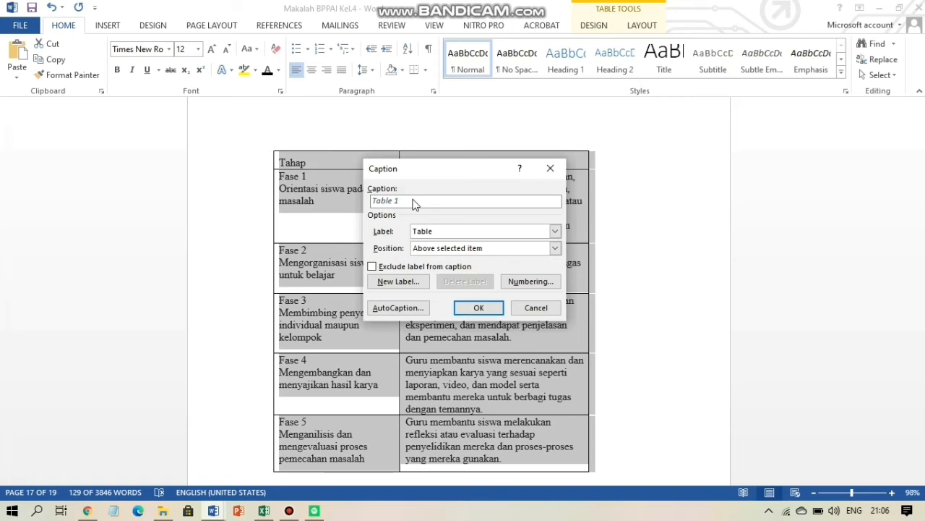
left_click(416, 205)
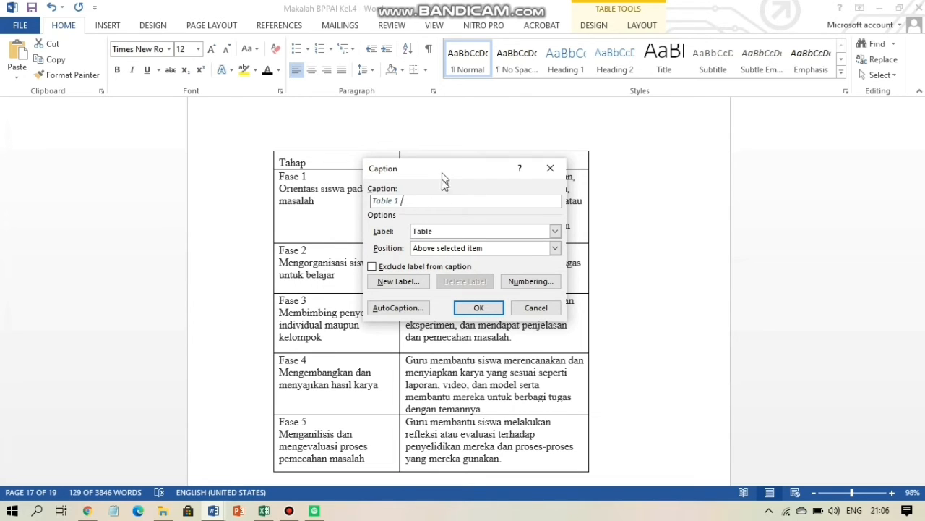
left_click_drag(441, 172, 442, 209)
type("T")
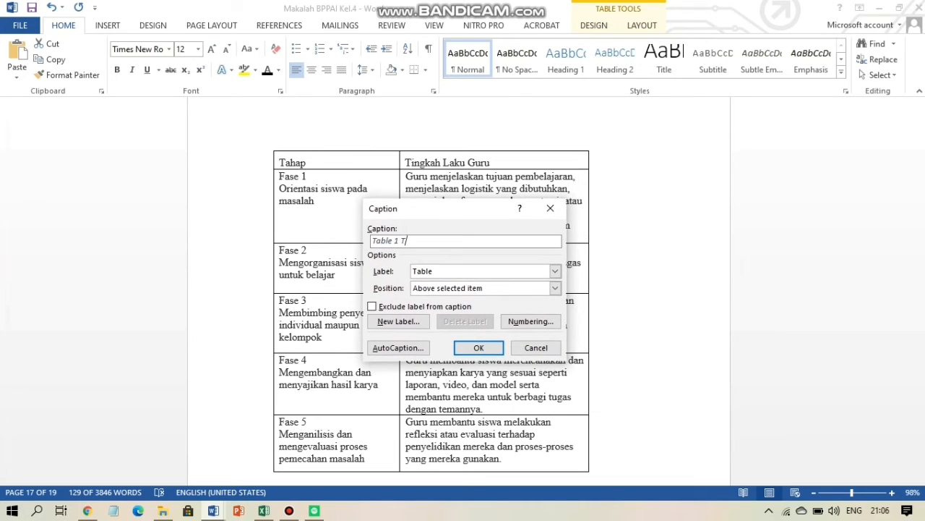
type("ingkah La")
left_click(498, 289)
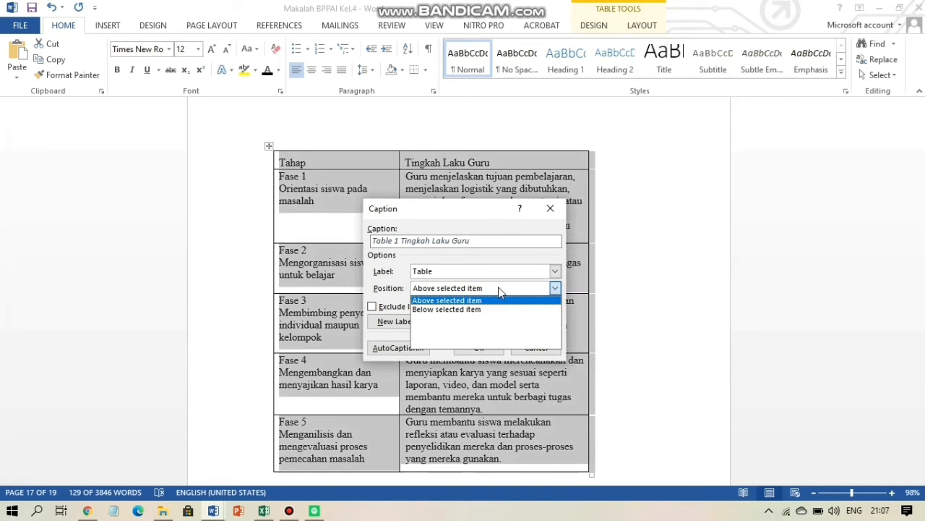
left_click(499, 298)
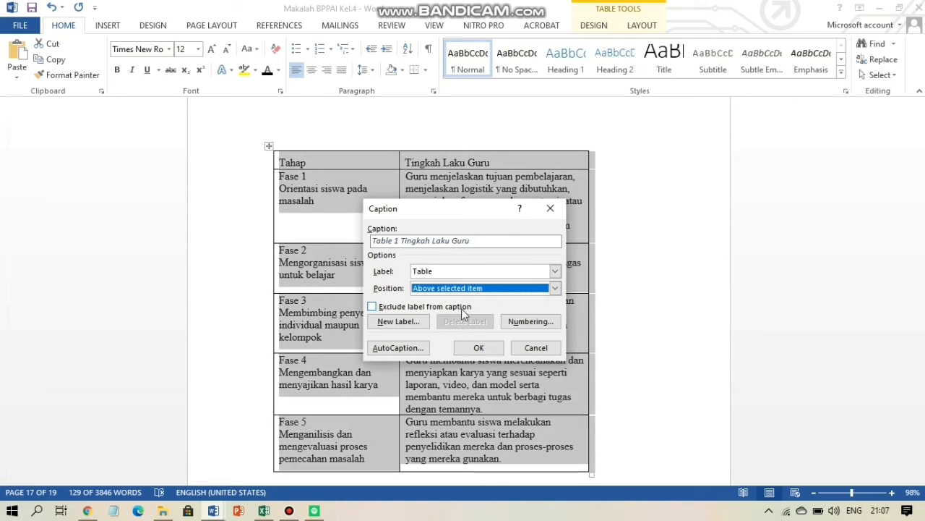
left_click(476, 349)
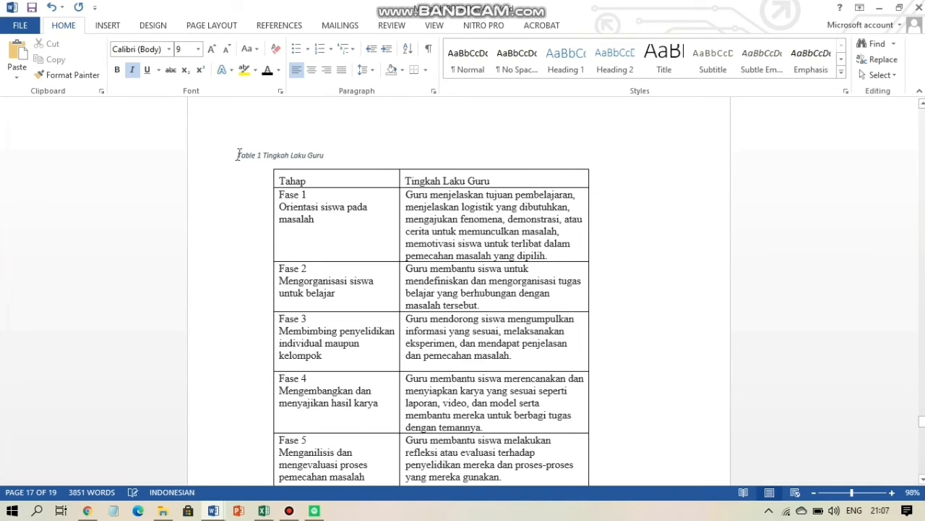
Indent the Tingkah Laku Guru table's caption by one tab and format it as Times New Roman, size 10, black and without italics
key("Tab")
left_click_drag(271, 153, 366, 155)
left_click(161, 48)
type("T")
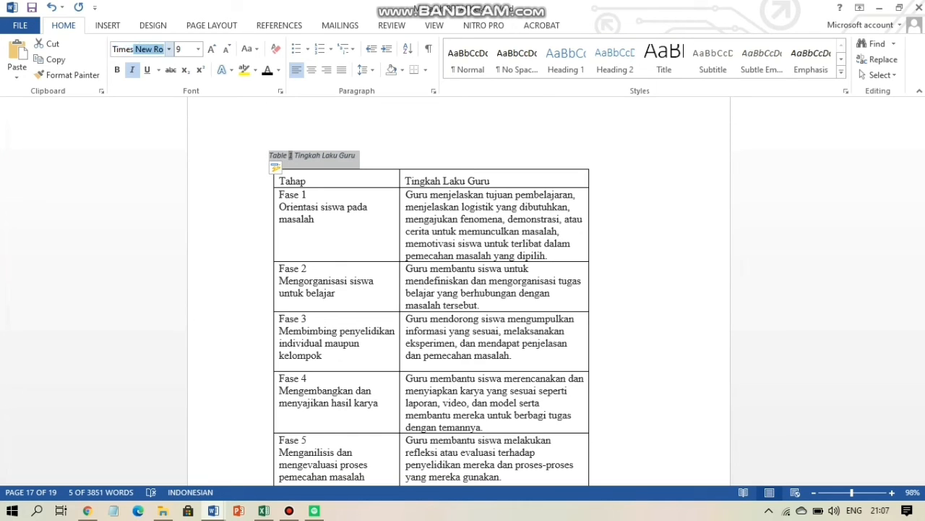
type("imes")
key("Return")
left_click(191, 48)
key("BackSpace")
type("10")
key("Return")
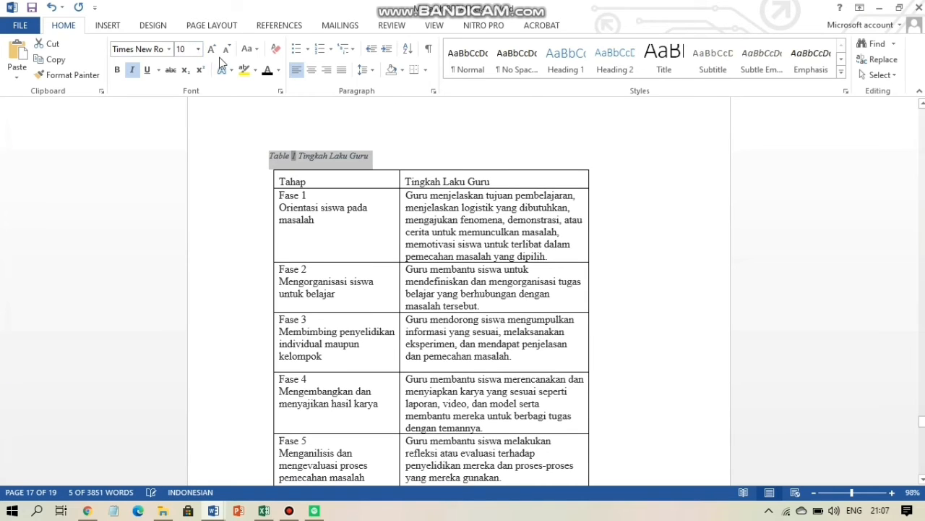
left_click(268, 72)
left_click(133, 72)
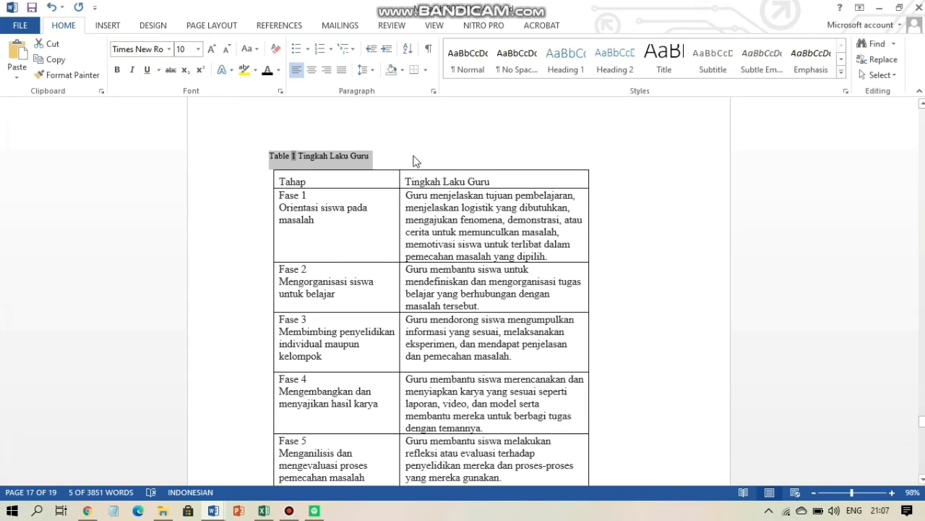
left_click(413, 155)
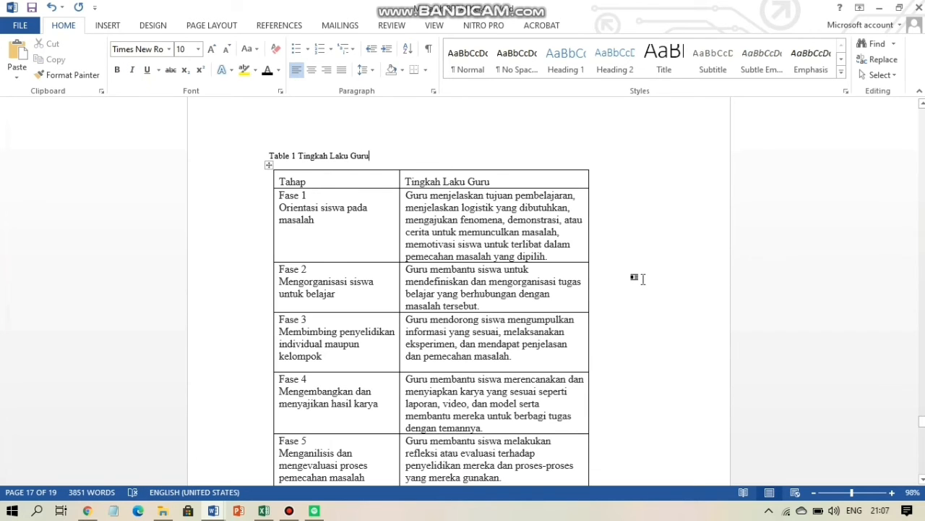
Add blank lines after the last bibliography entry until a new page begins
left_click_drag(922, 421, 922, 463)
left_click(568, 354)
key("Return")
key("Return")
key("Return")
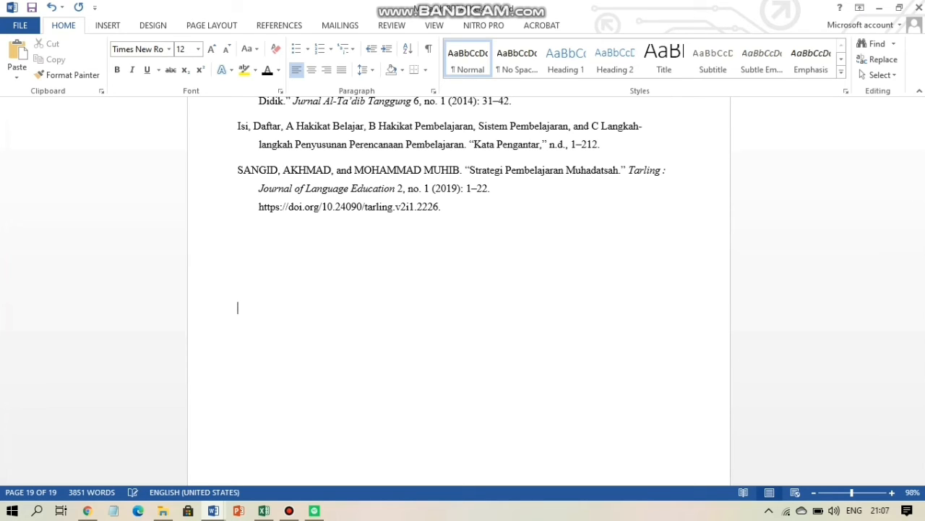
key("Return")
key("Return")
key("Return")
key("Return")
key("Return")
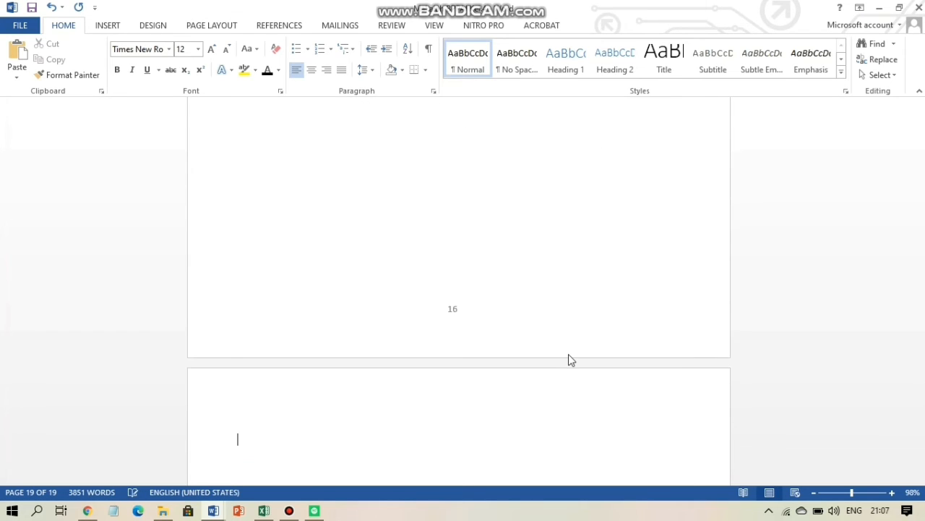
Enter the centered heading "DAFTAR GAMBAR" at the start of the new page
key("ctrl+e")
type("DAFTARGAM")
key("BackSpace")
key("BackSpace")
key("BackSpace")
type("GAMBAR")
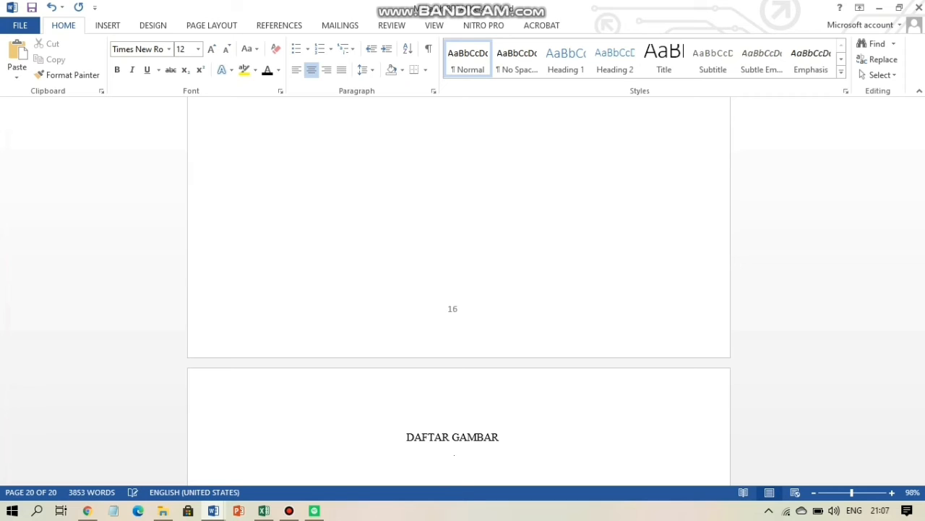
Add left-aligned blank lines below DAFTAR GAMBAR until a new page begins, and enter the centered heading "DAFTAR TABEL" there
key("ctrl+Return")
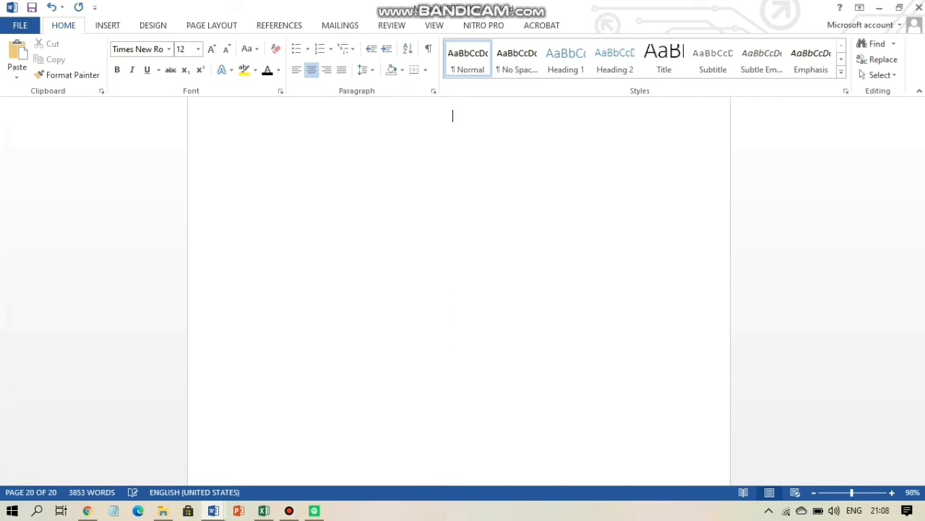
key("ctrl+l")
key("BackSpace")
key("ctrl+l")
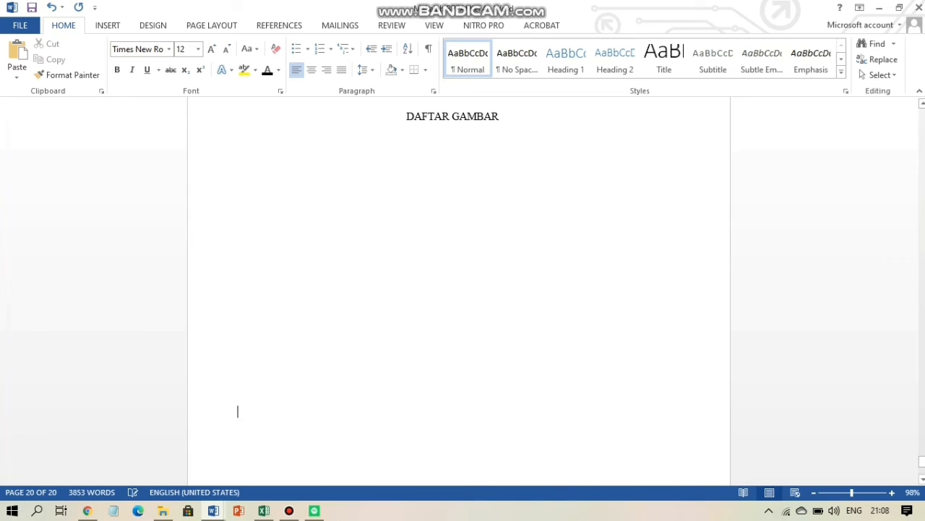
key("Return")
key("Return")
key("Return")
key("Return")
key("Return")
key("Return")
key("Return")
key("Return")
key("Return")
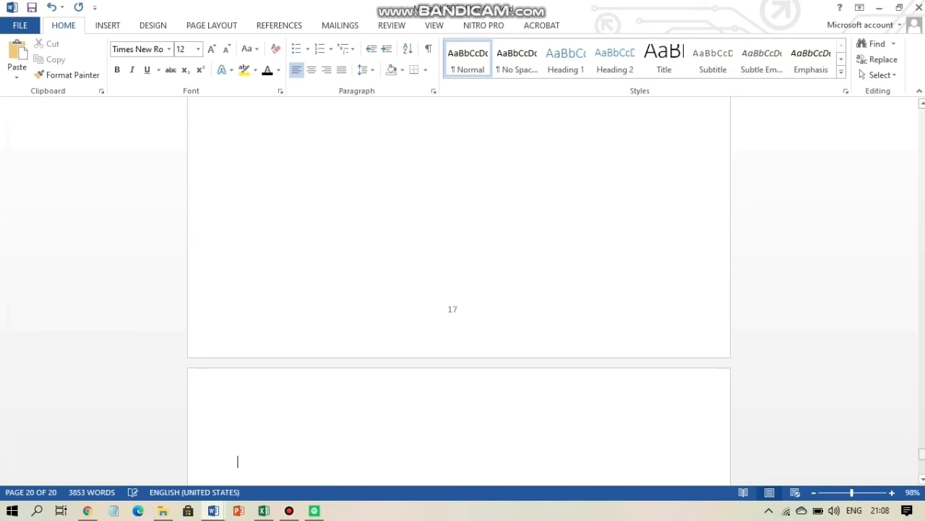
key("ctrl+e")
type("DAFTAR TABEL")
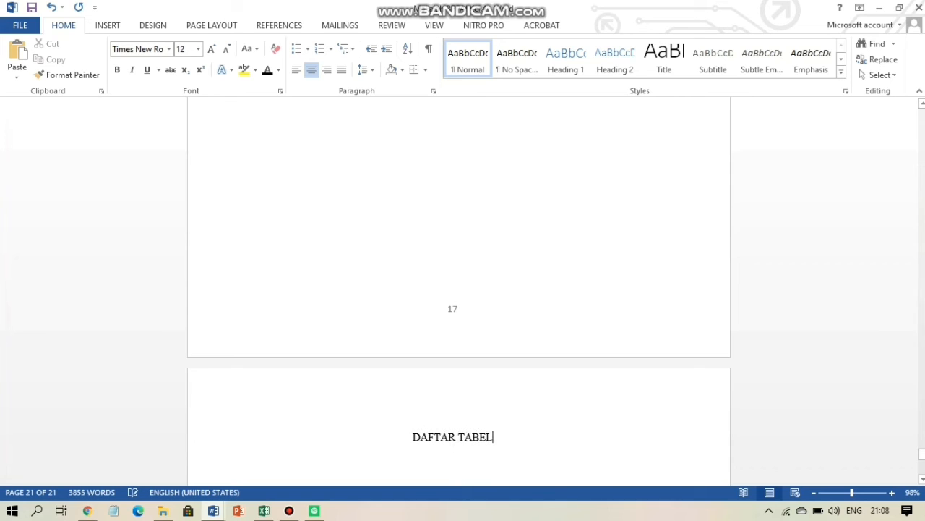
Insert an automatic table of figures on the line below the DAFTAR GAMBAR heading, using the caption label Gambar
left_click_drag(921, 454, 921, 441)
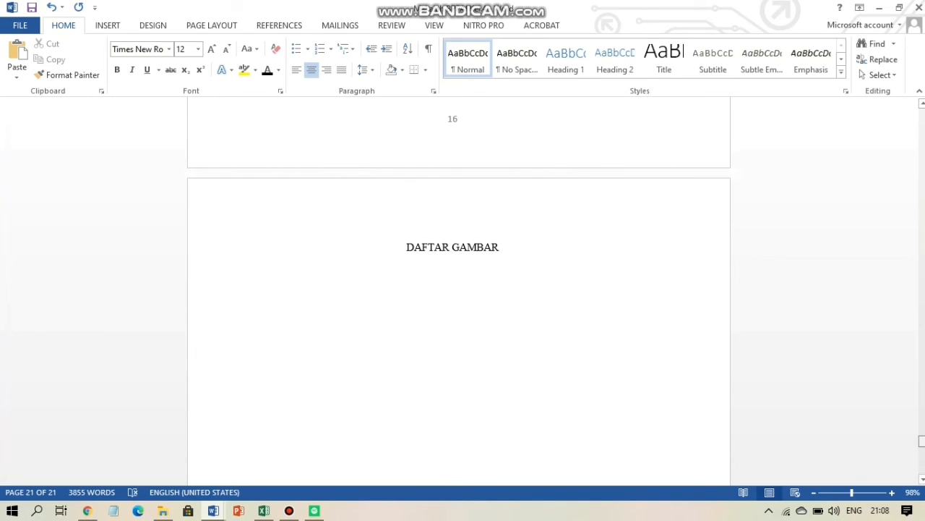
left_click(428, 271)
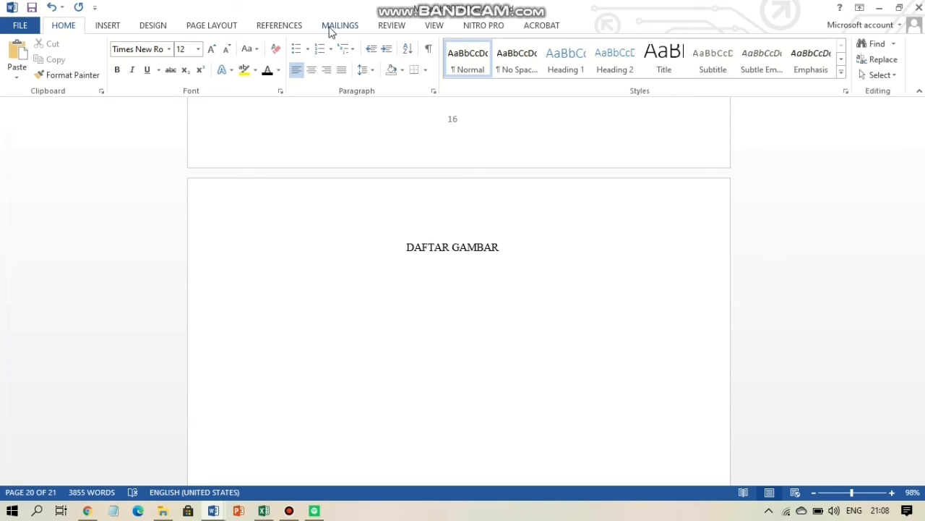
left_click(291, 26)
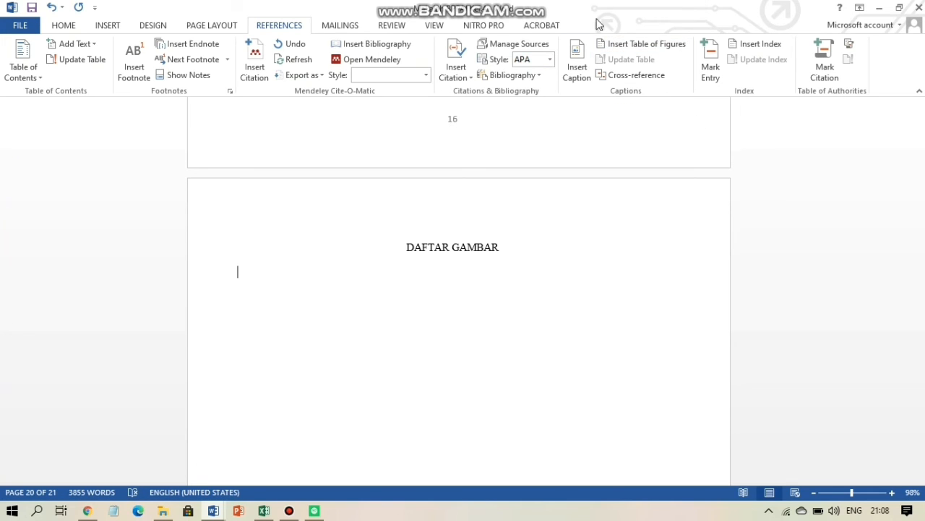
left_click(637, 45)
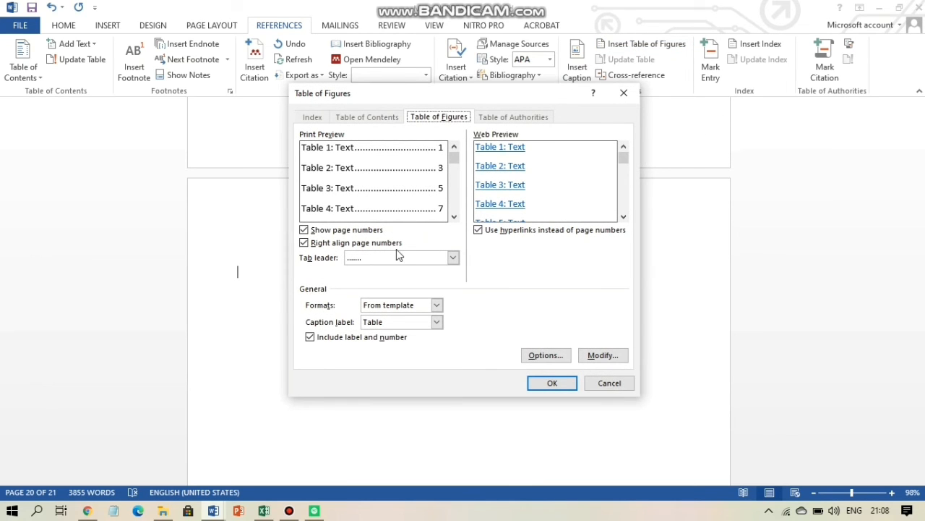
left_click(412, 327)
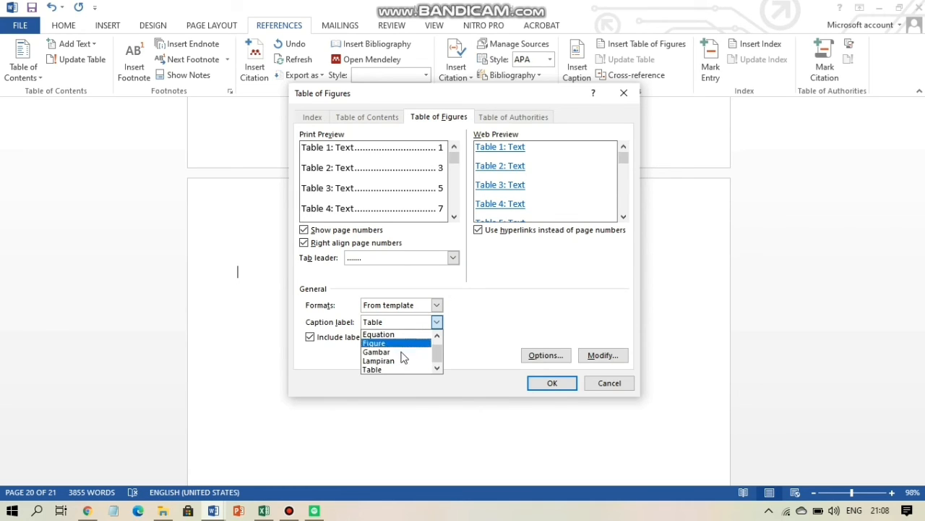
left_click(402, 356)
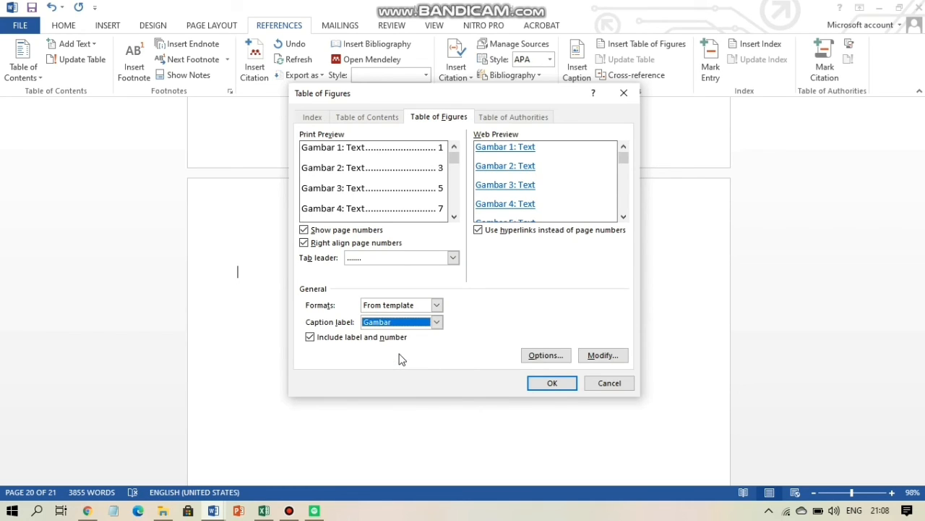
left_click(552, 386)
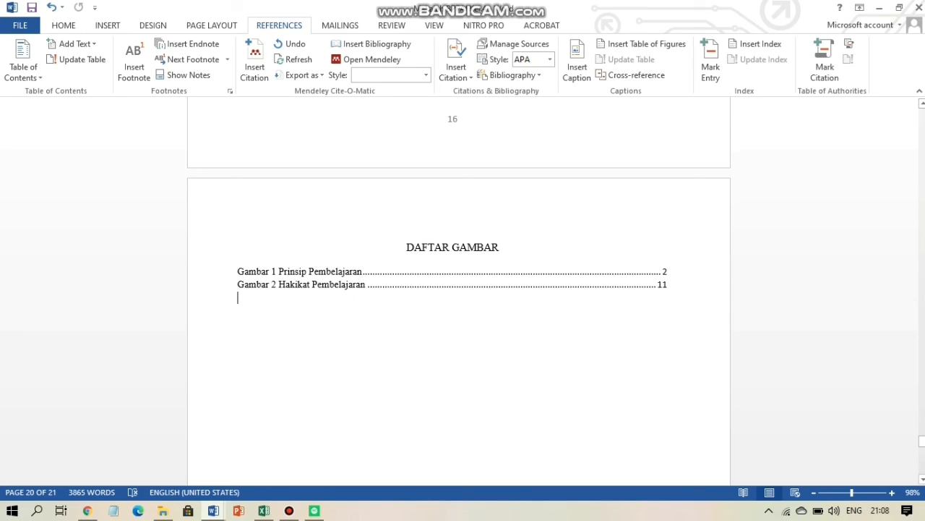
Add a left-aligned line below the DAFTAR TABEL heading and insert an automatic list there using the caption label Table
scroll(438, 360, "down", 15)
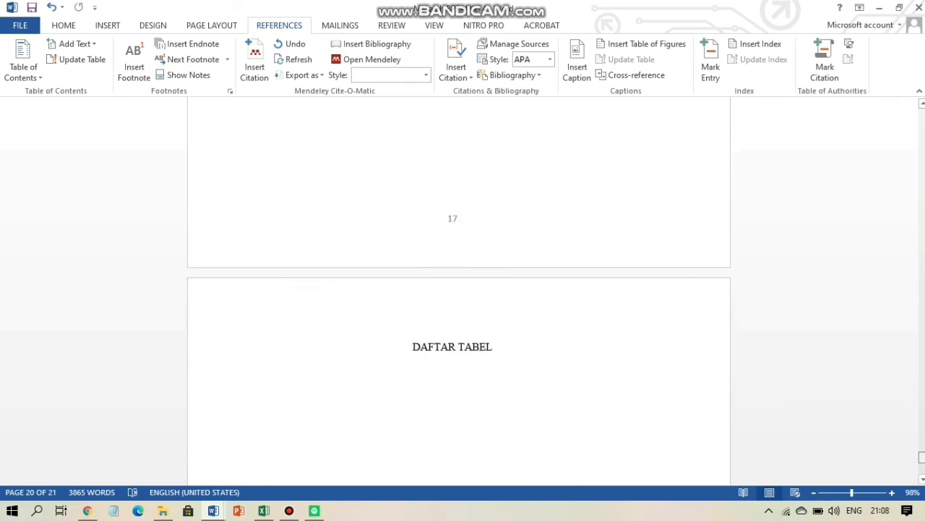
left_click(444, 305)
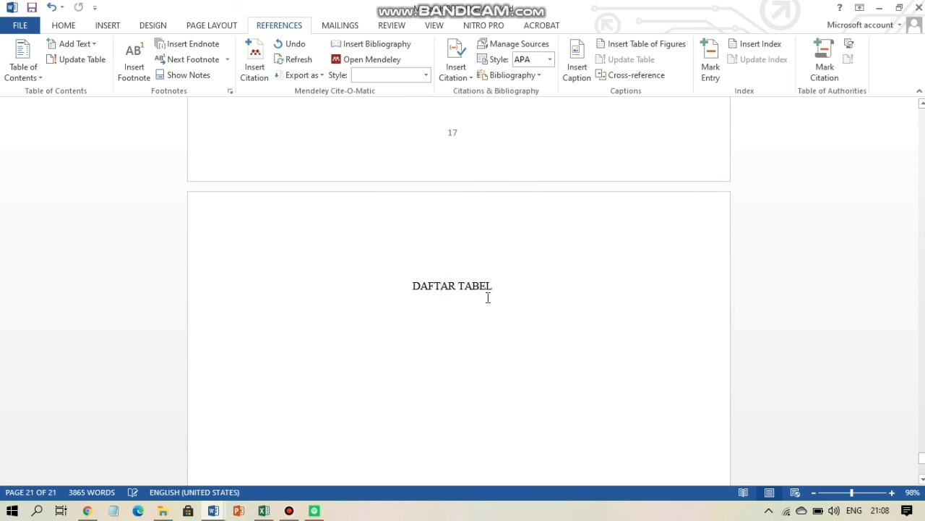
key("Return")
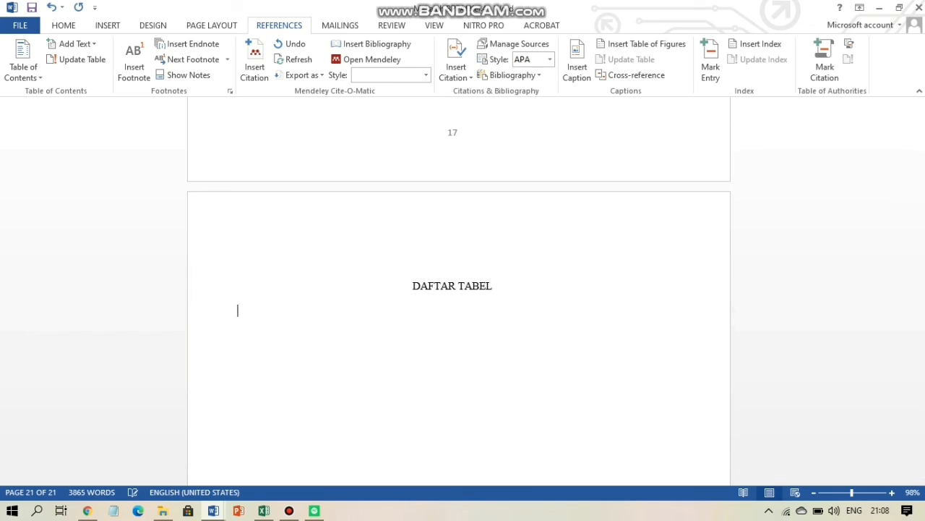
left_click(628, 45)
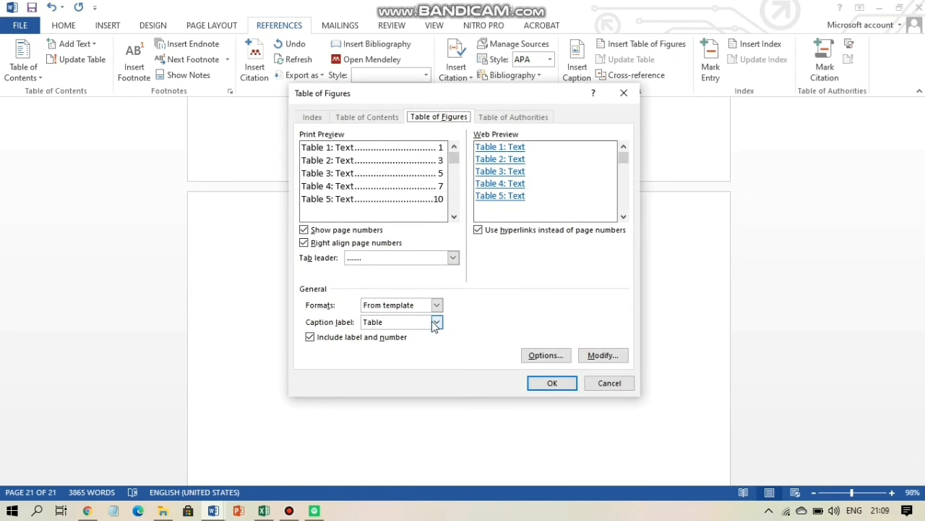
left_click(547, 387)
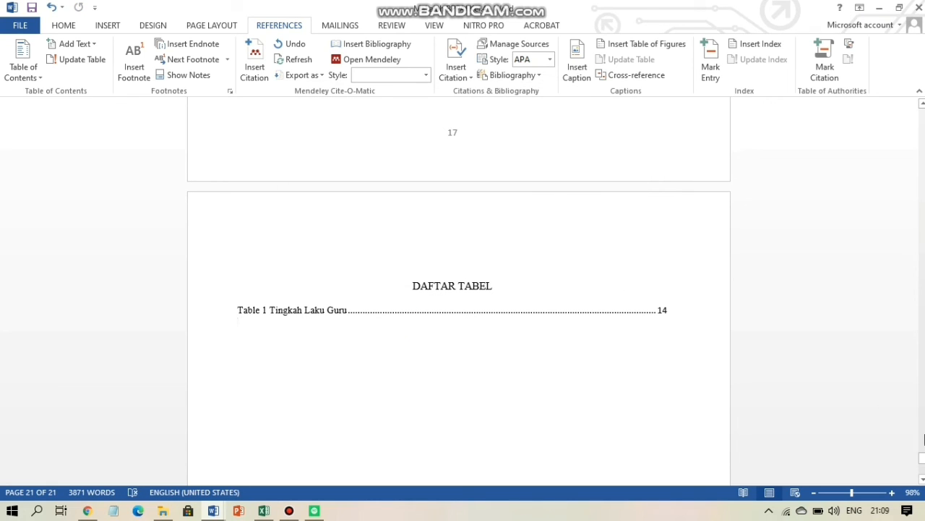
left_click_drag(922, 458, 922, 439)
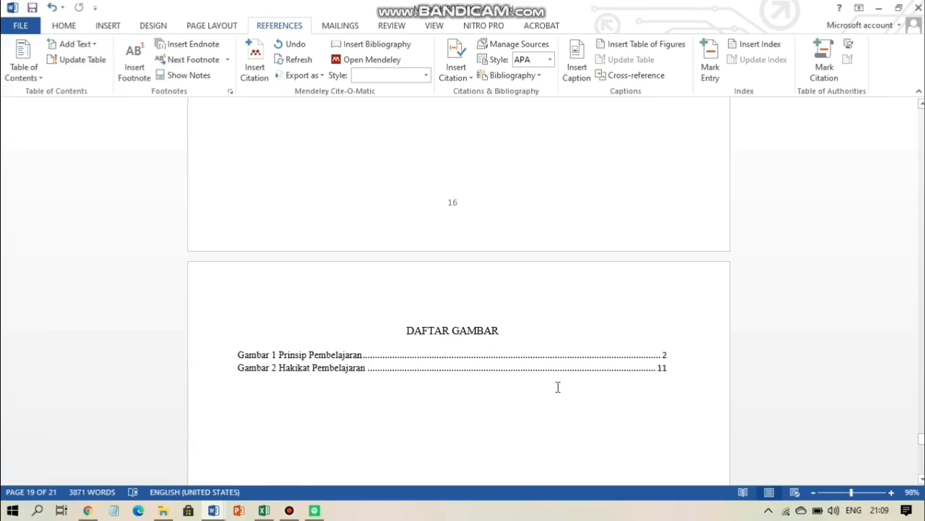